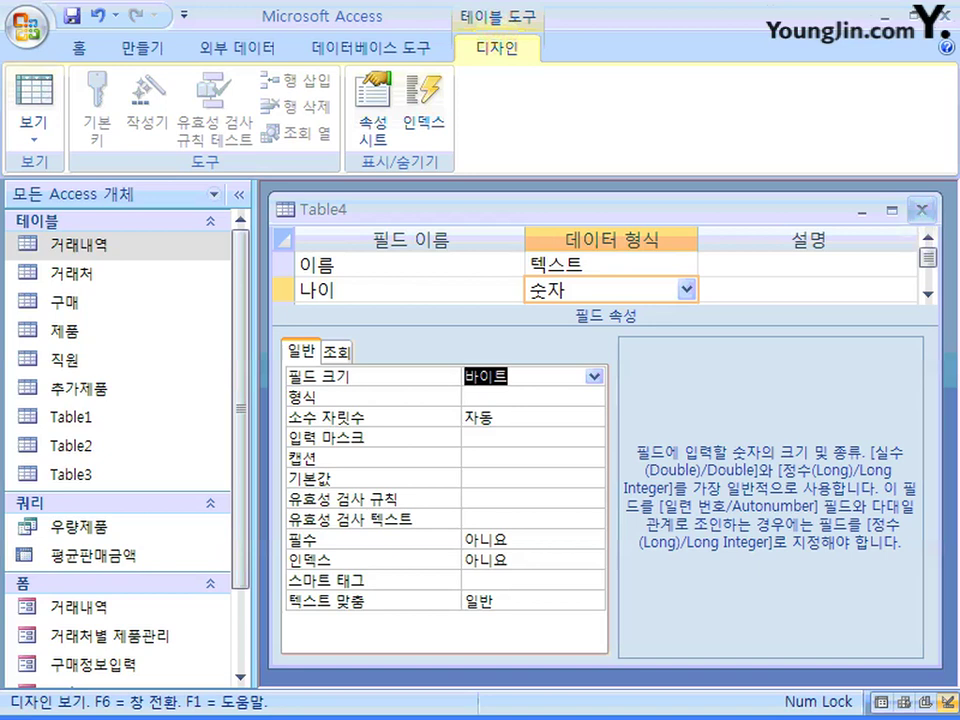
Close the new table's design, saving it as 회원정보 without creating a primary key.
click(922, 209)
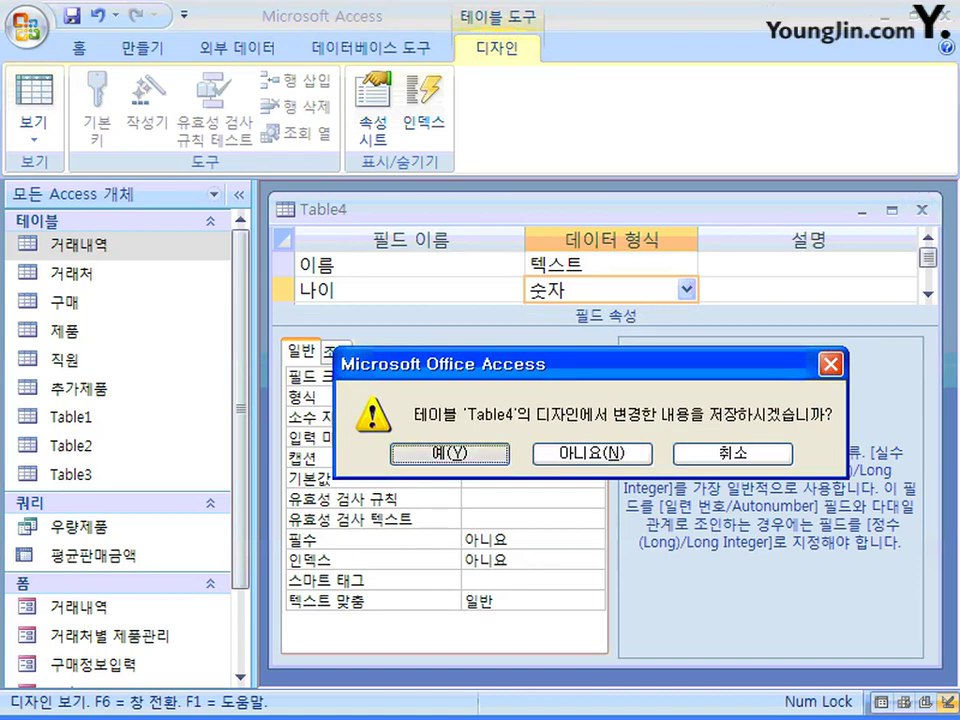
key(Return)
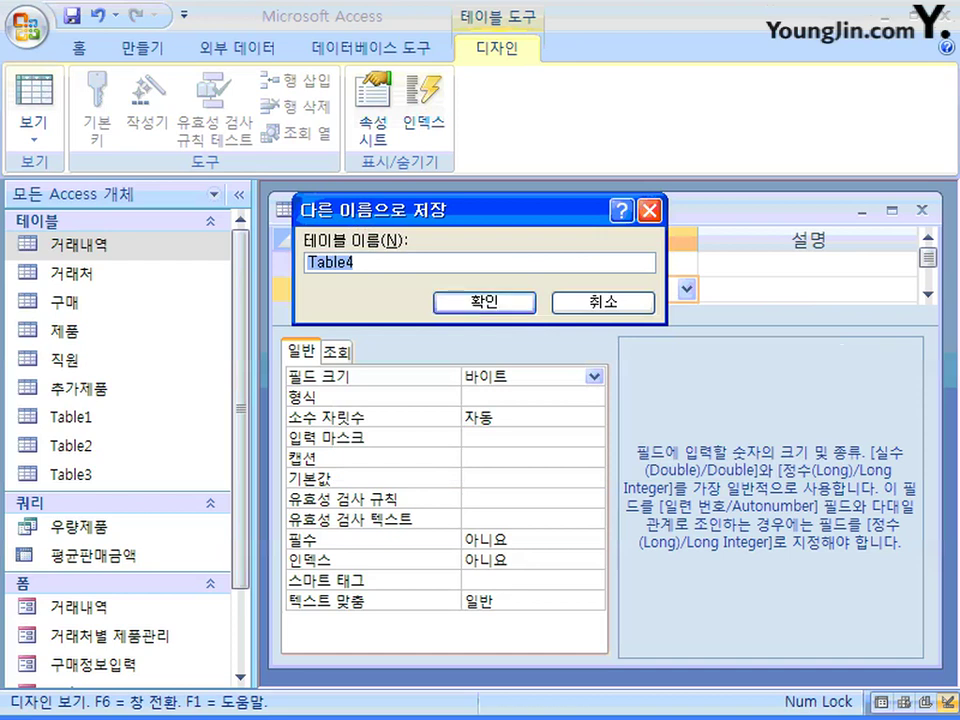
text(ㅎ)
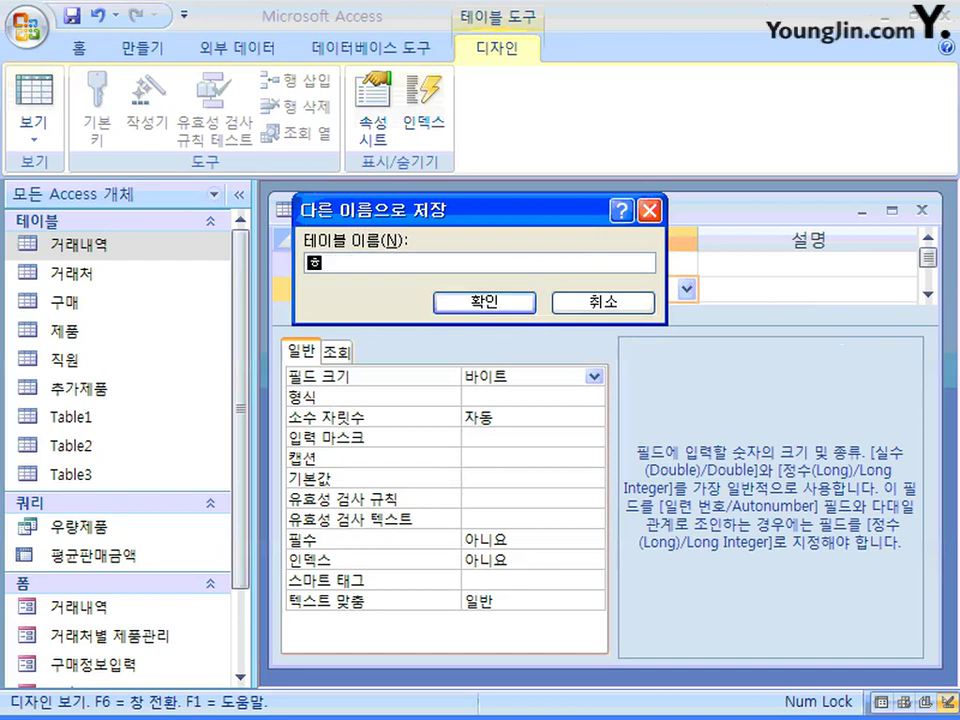
text(ㅚ원정보)
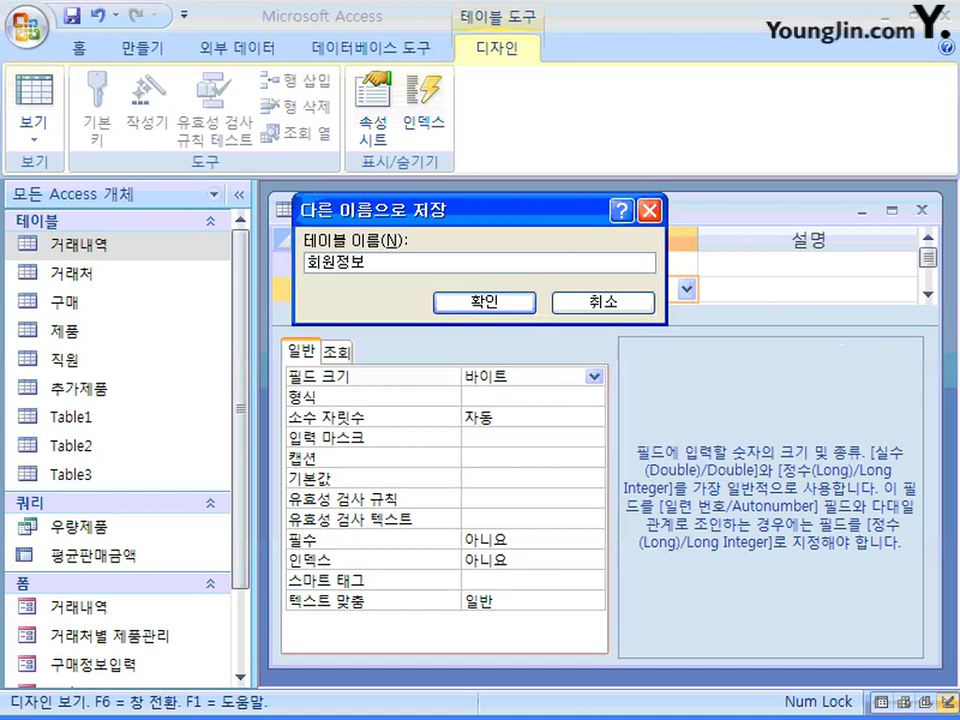
key(Return)
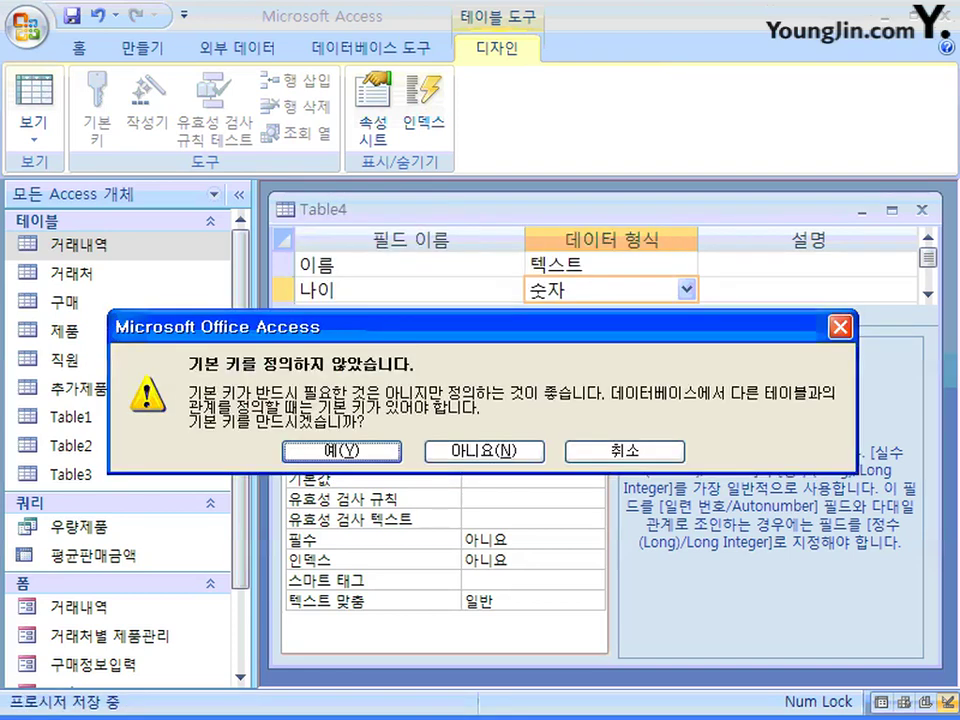
key(Tab)
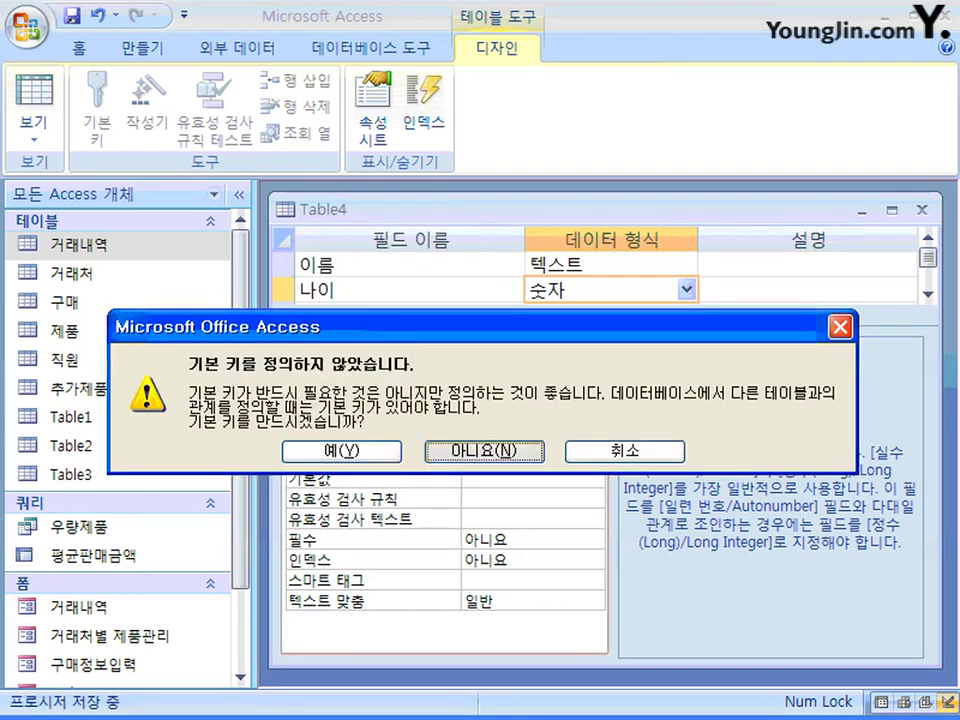
key(Return)
key(ctrl+F4)
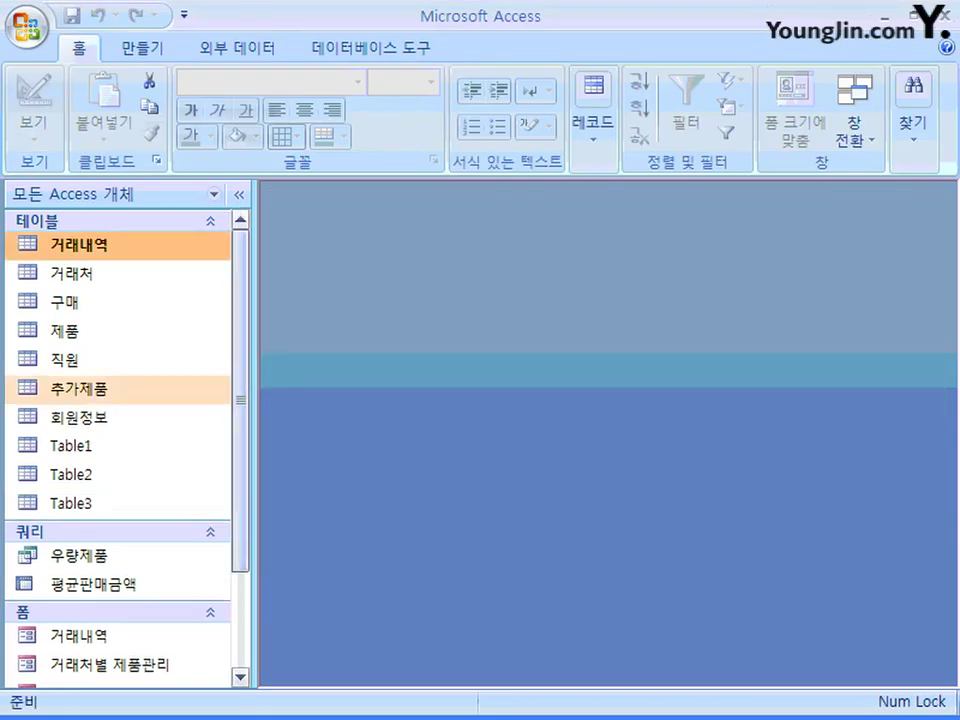
Open the 회원정보 table and enter the first record with 이름 유재석 and 나이 40.
click(100, 418)
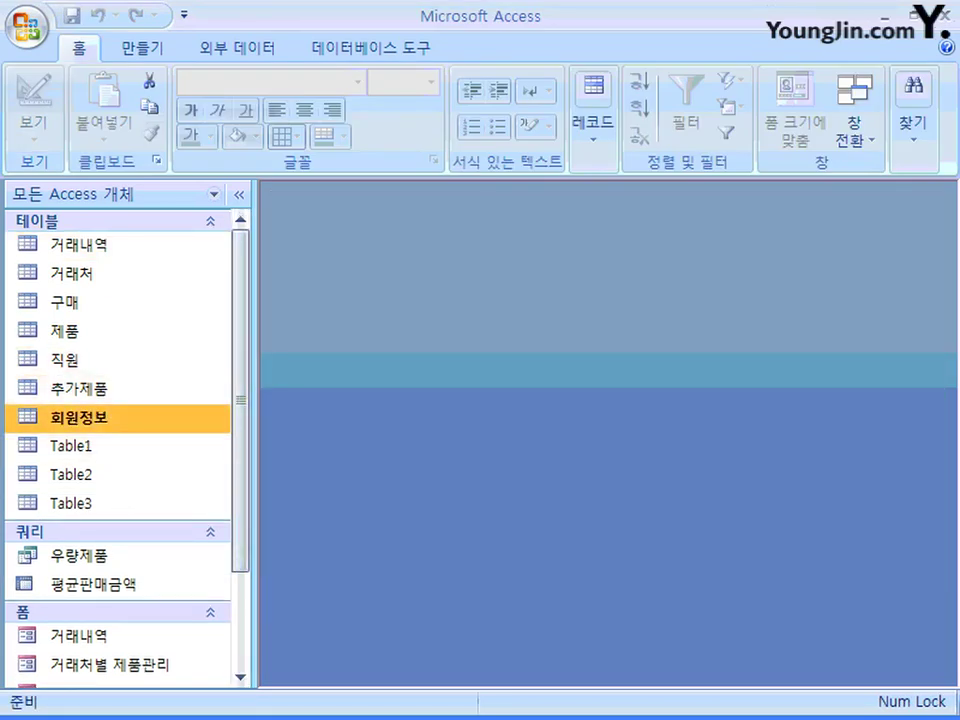
double_click(80, 418)
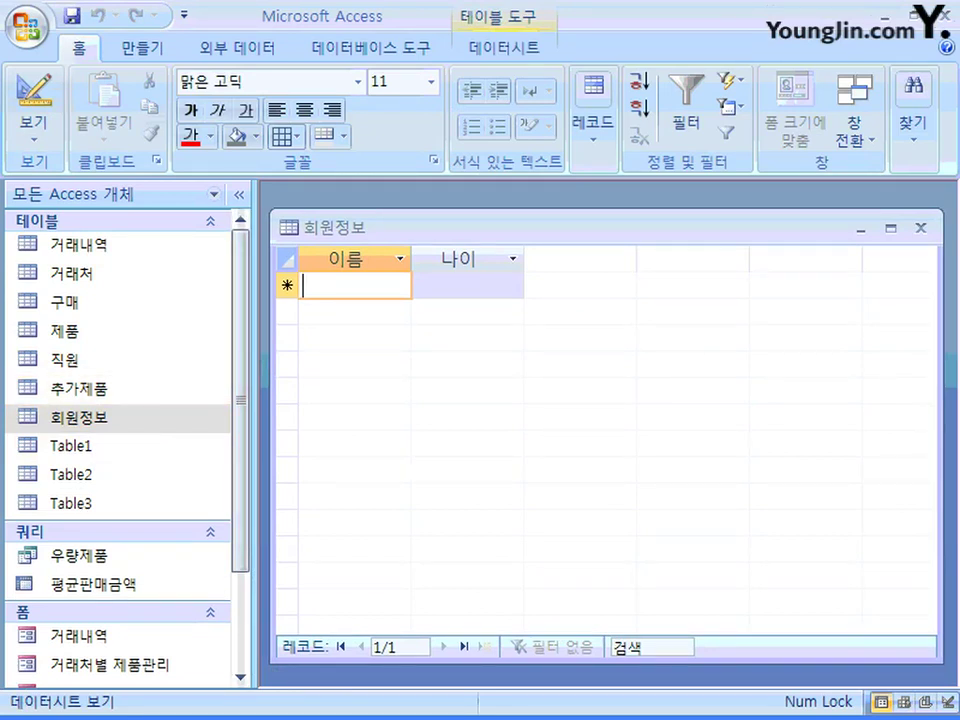
text(유재석)
key(Tab)
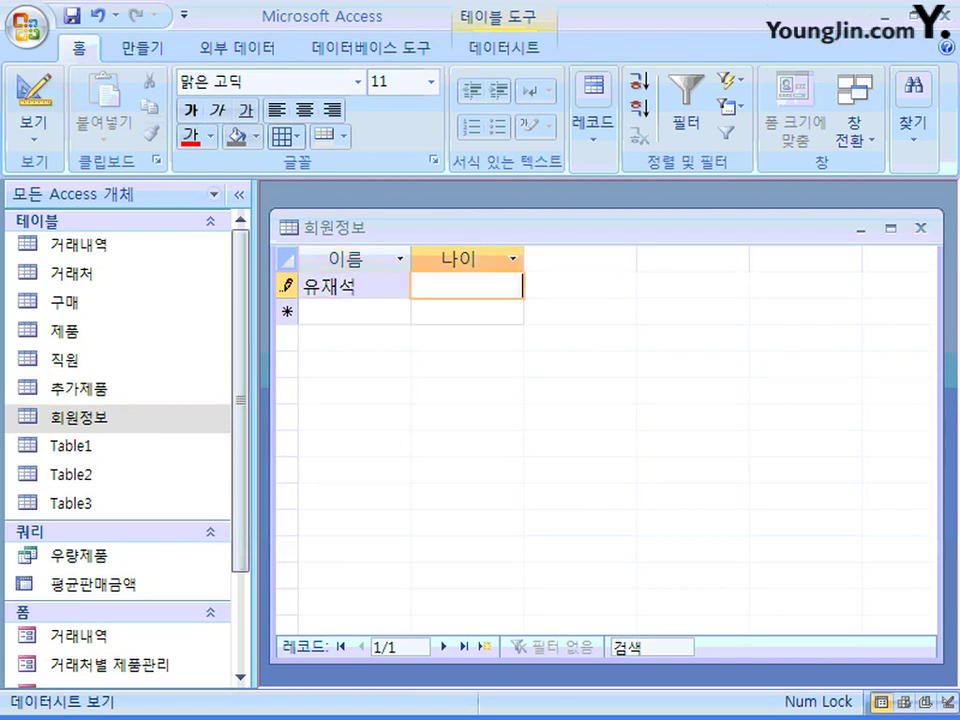
text(40)
key(Tab)
Add the records 박명수, 42 and 노홍철, 33 to the 회원정보 table and close it.
text(ㅂ)
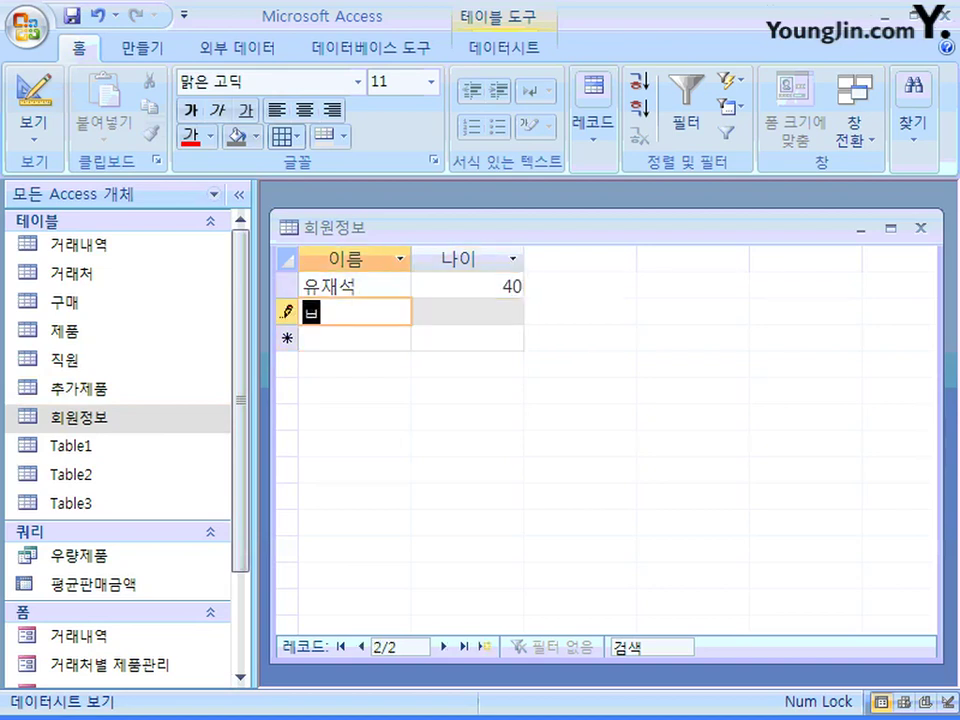
text(박명수)
key(Tab)
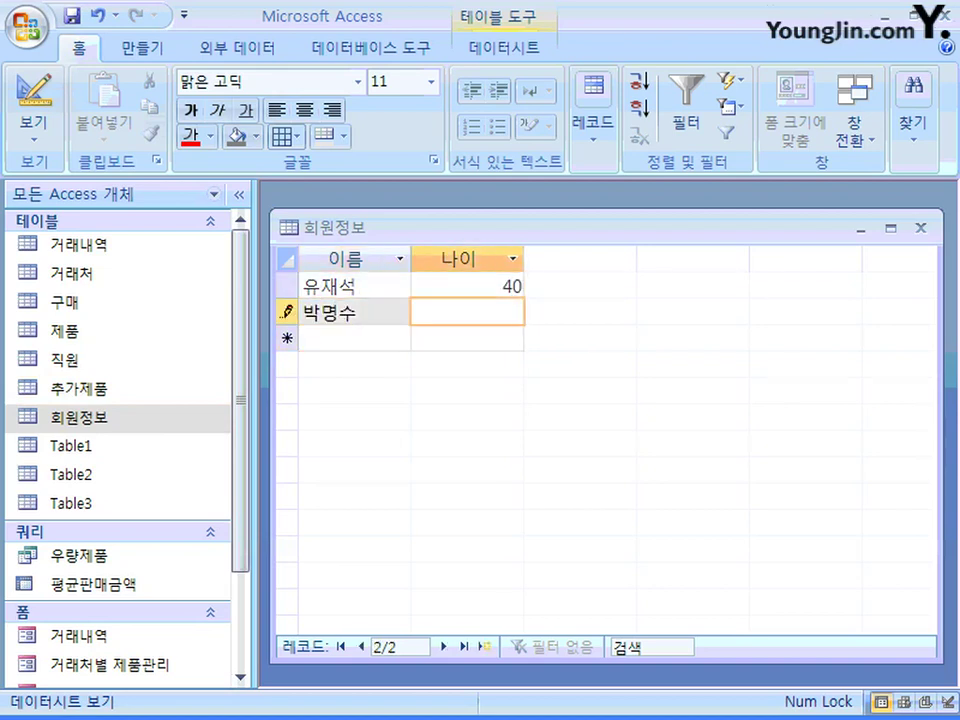
text(42)
key(Tab)
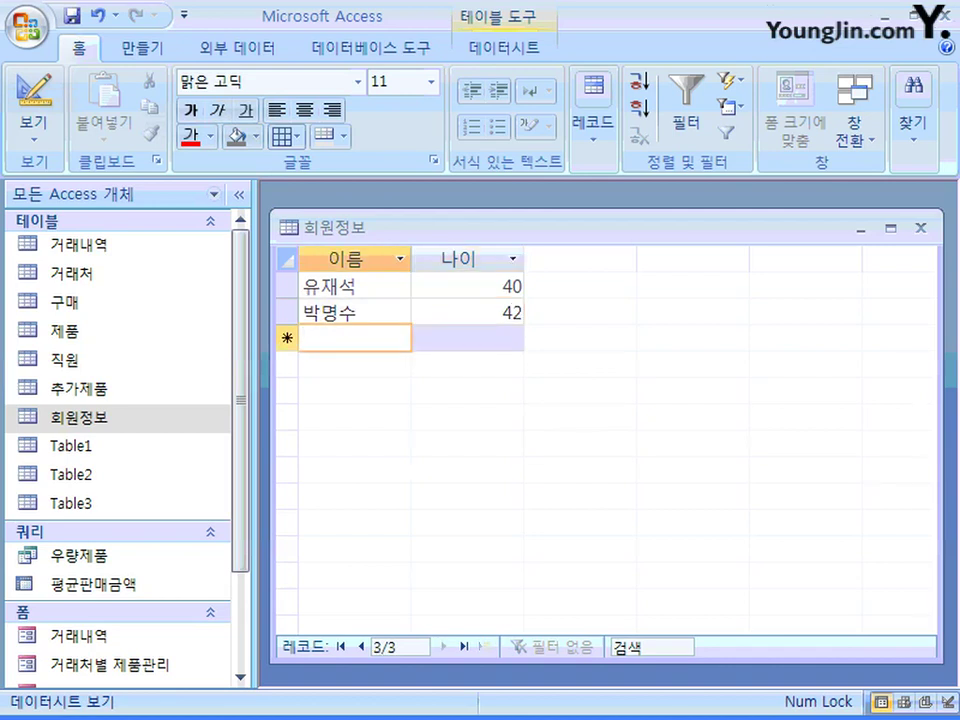
text(노홍철)
key(Tab)
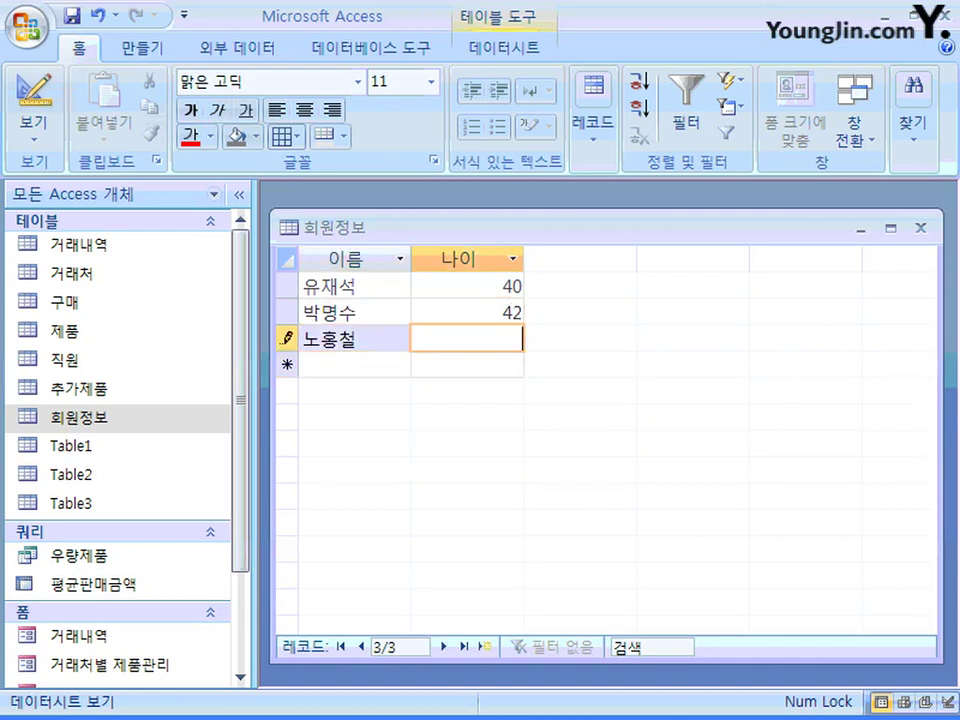
text(33)
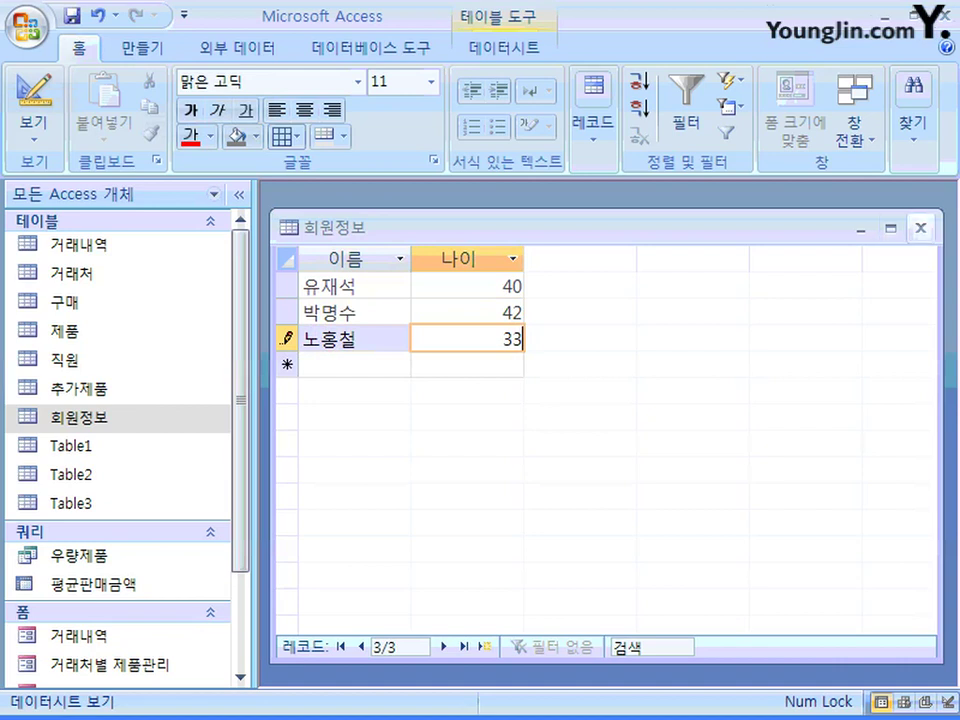
click(920, 228)
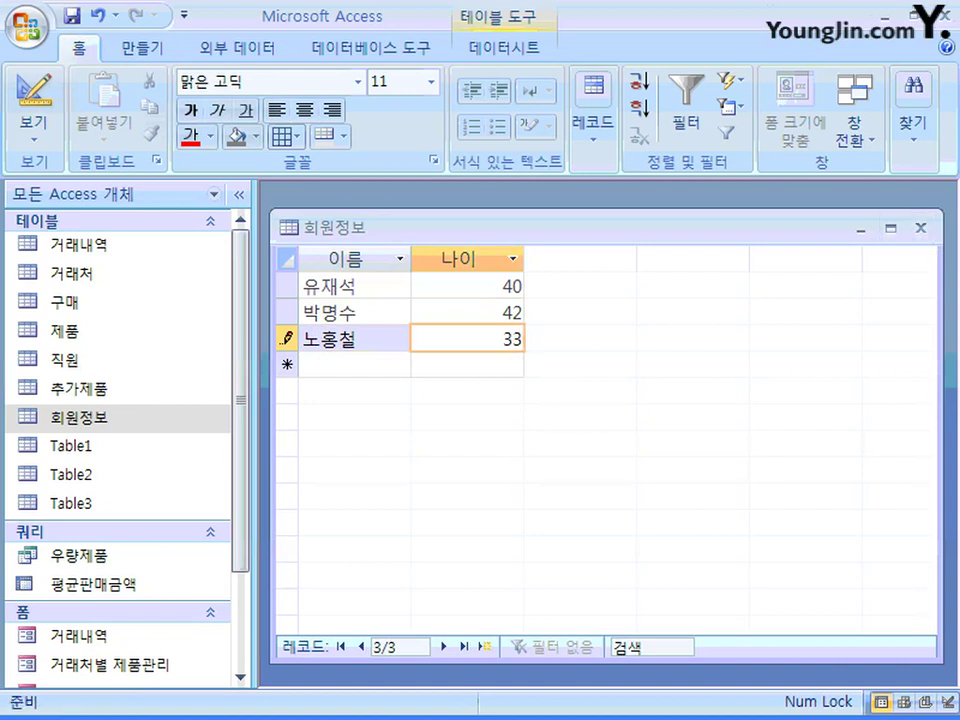
Open the 회원정보 table in Design View.
right_click(108, 417)
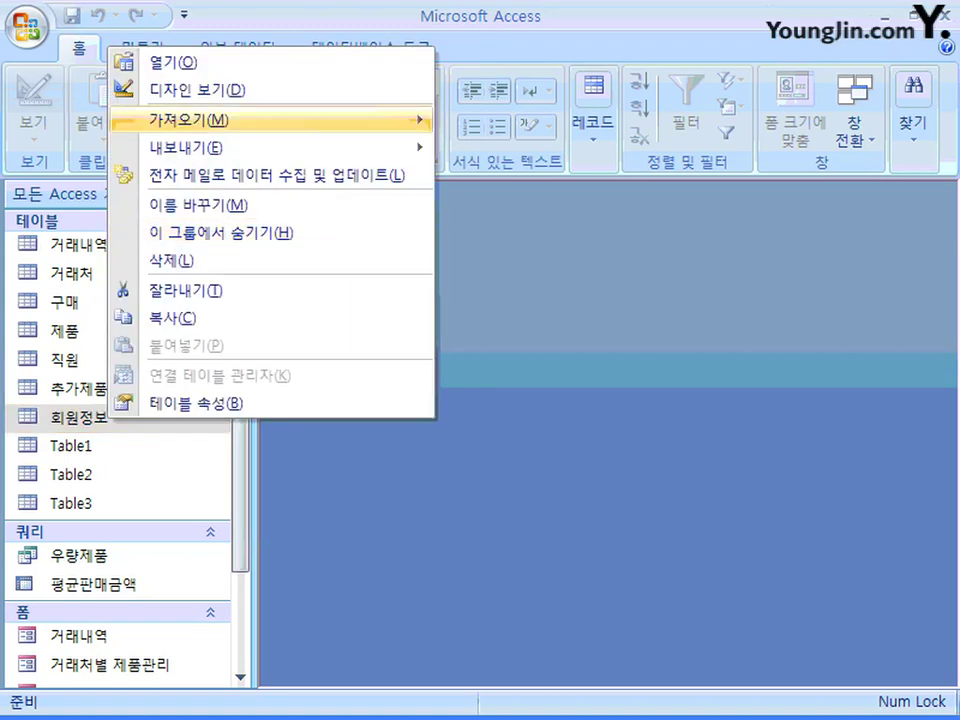
click(197, 89)
drag(600, 241, 613, 219)
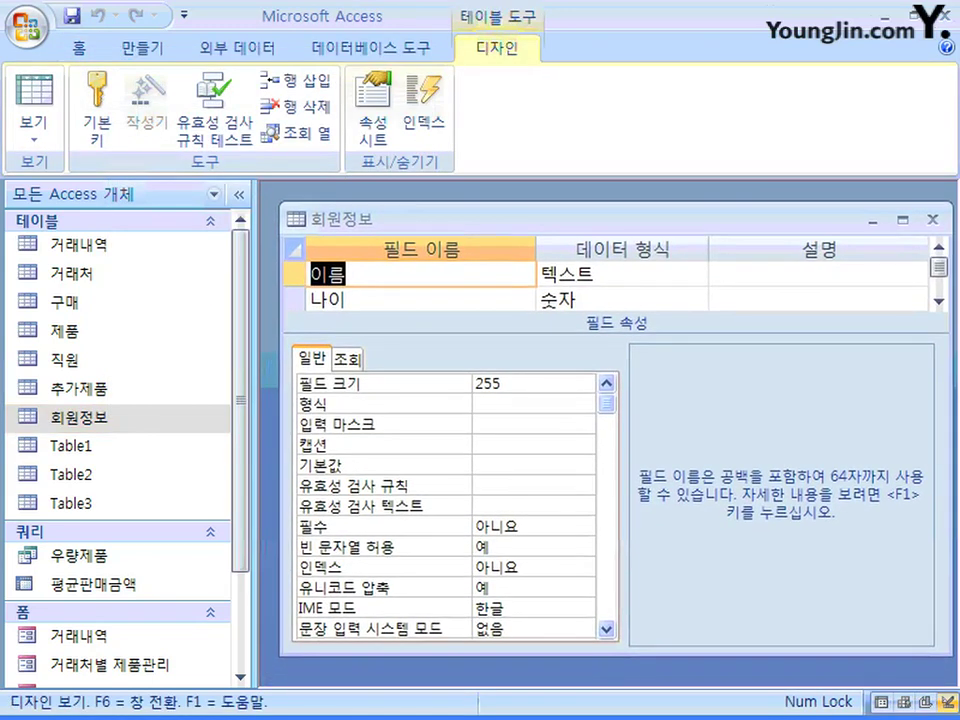
Try to delete the 이름 row and the 나이 row, cancelling the permanent field deletion.
right_click(296, 273)
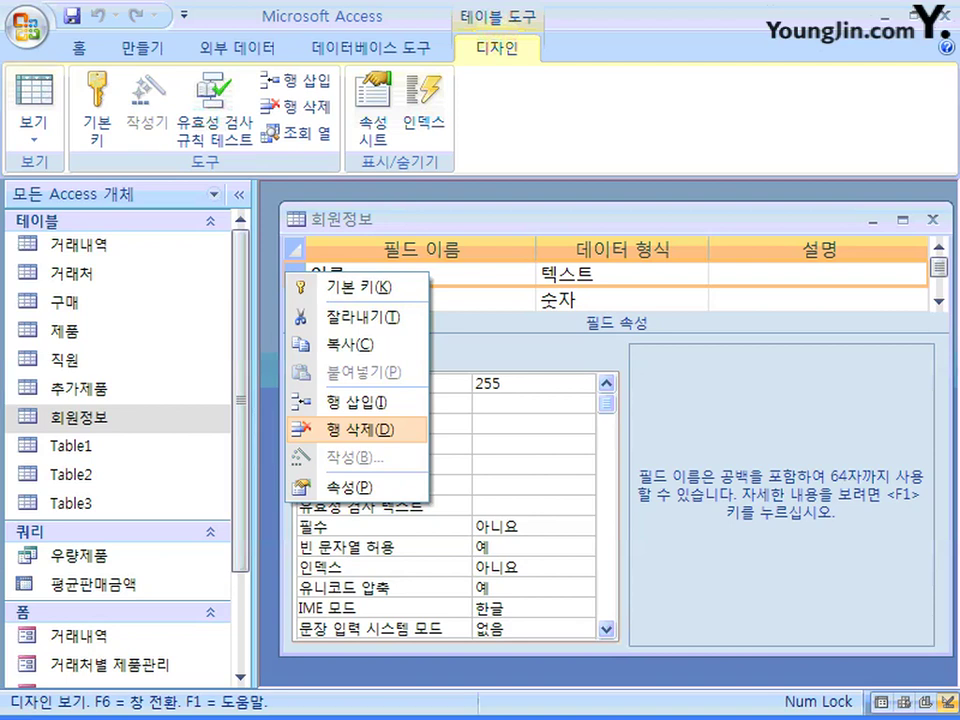
click(360, 430)
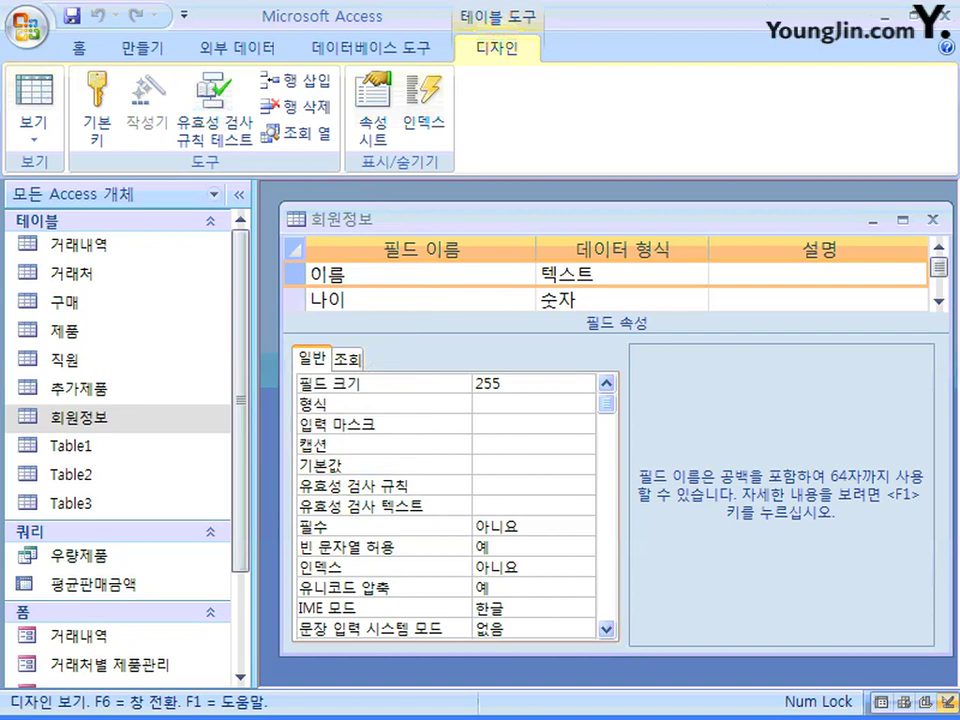
click(292, 300)
right_click(292, 301)
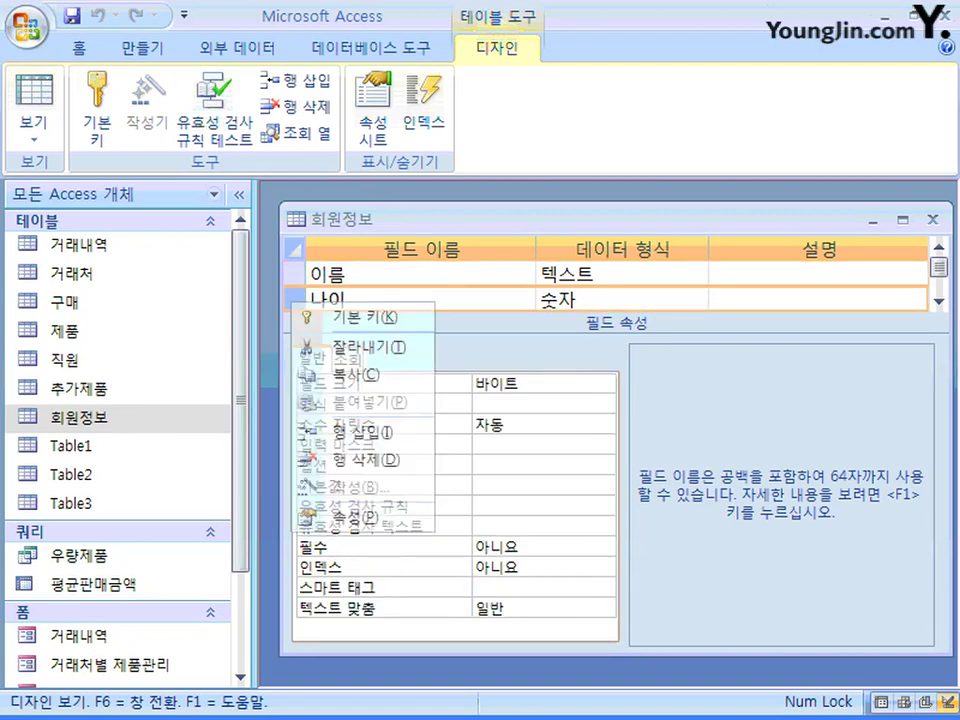
click(350, 459)
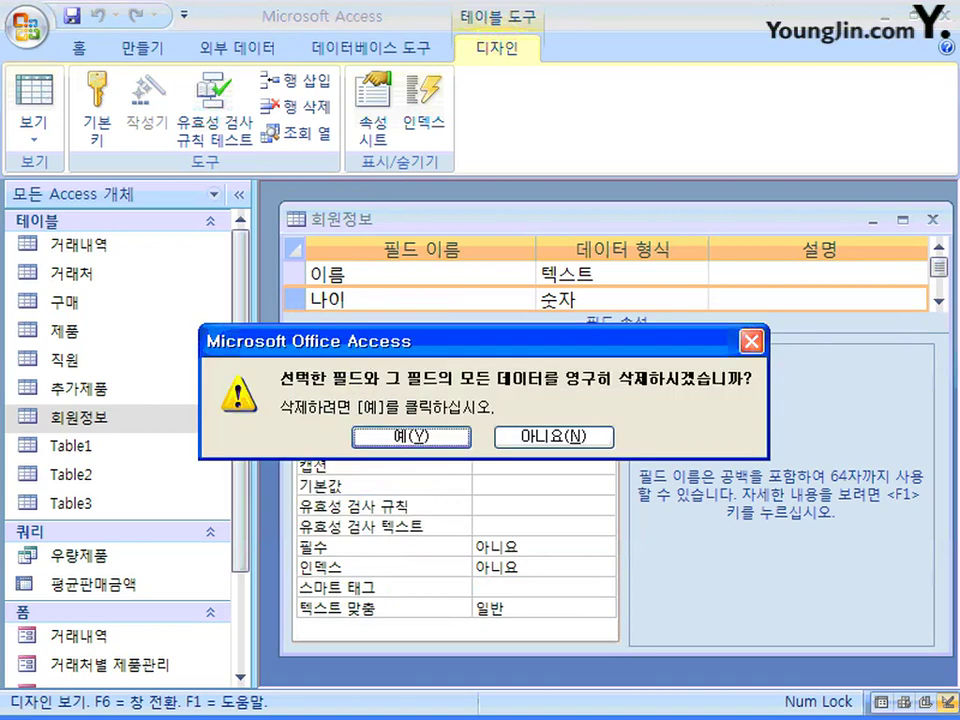
key(Escape)
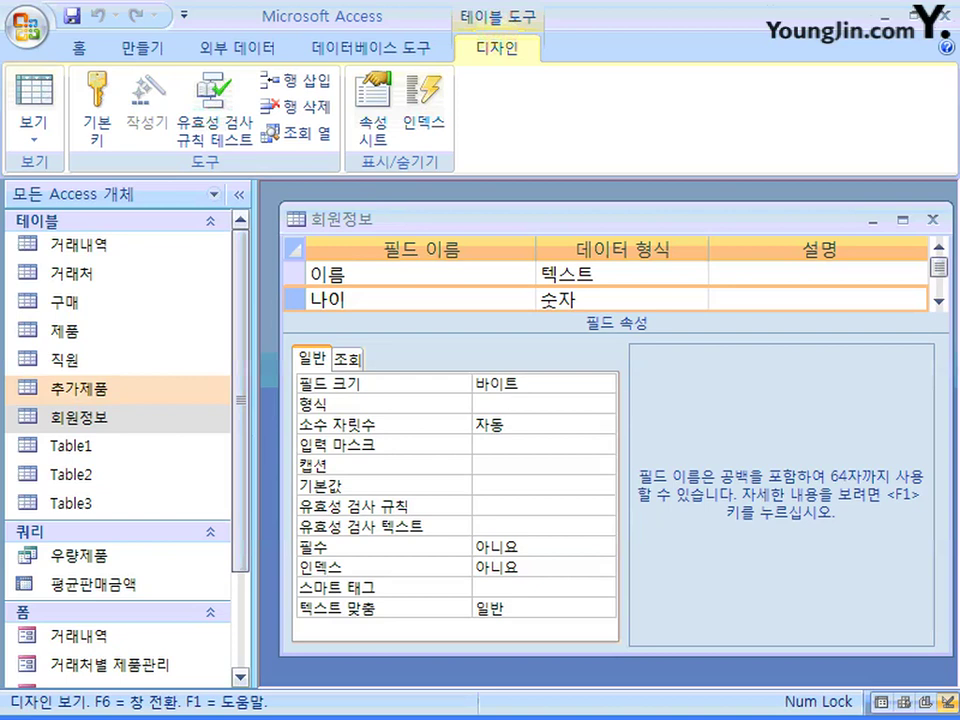
View the 회원정보 table's records in the datasheet and return to Design View.
double_click(79, 417)
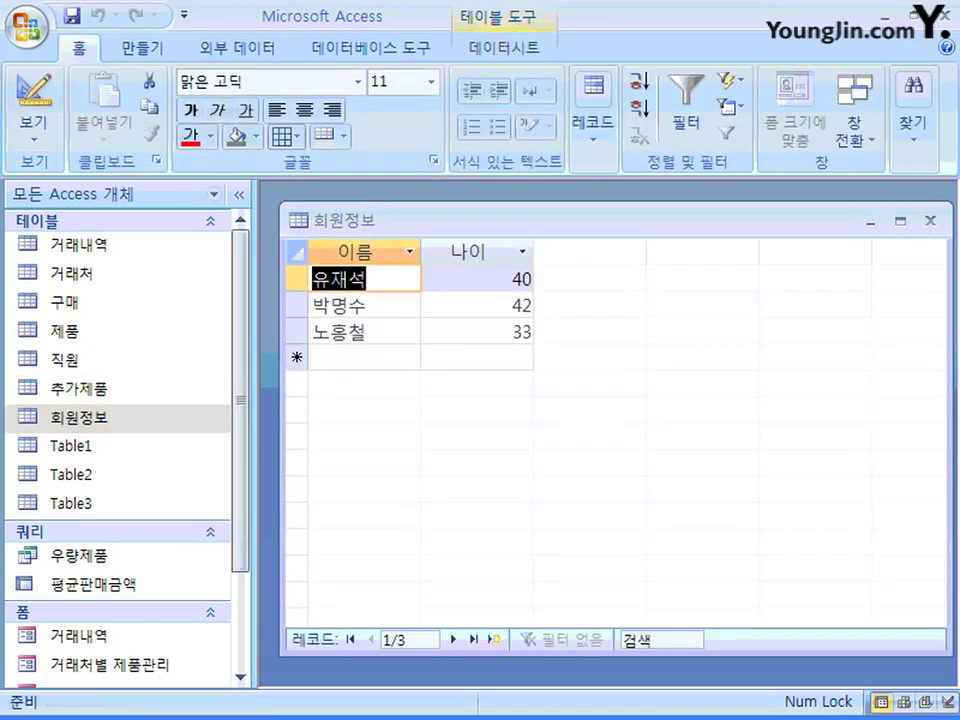
right_click(95, 417)
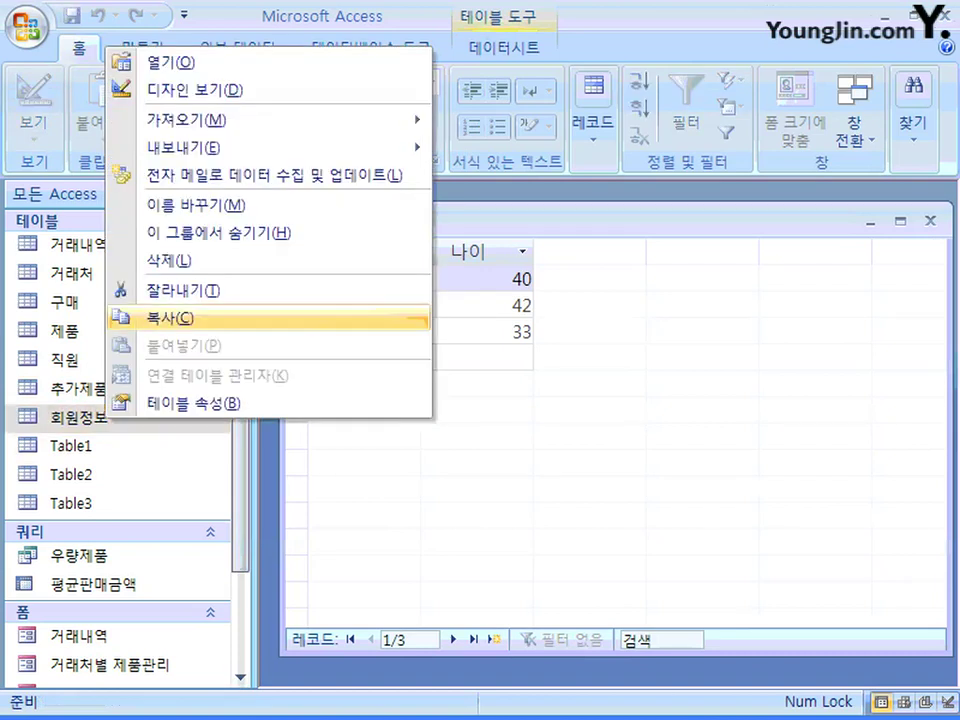
click(195, 89)
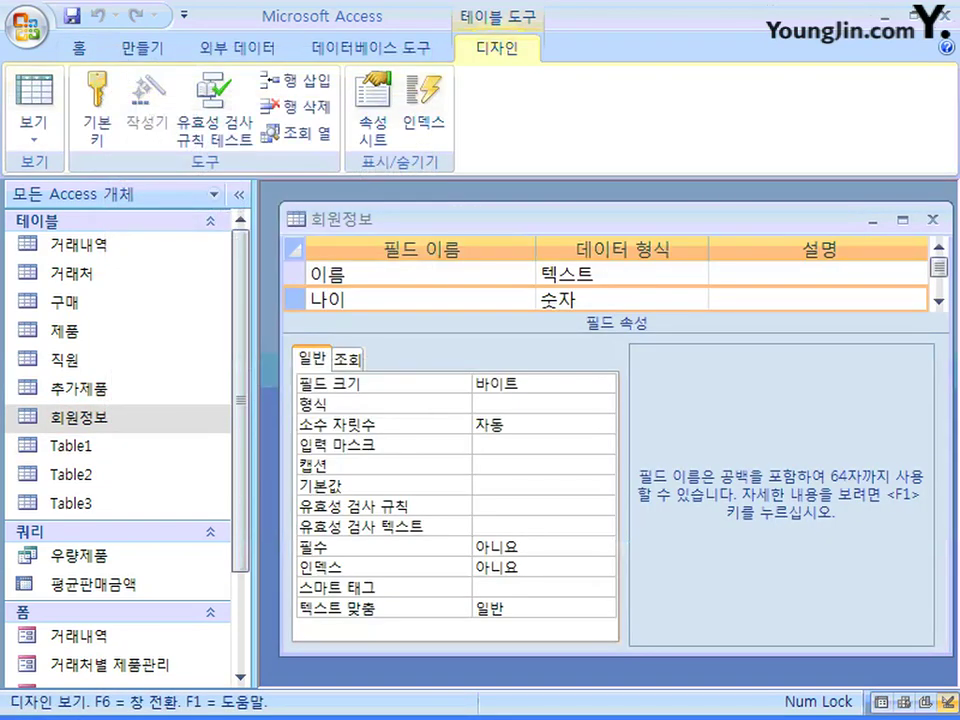
Move the 나이 field to the end of the field grid and back to directly below 이름.
mouse_move(295, 300)
mouse_down()
mouse_move(295, 274)
mouse_move(295, 304)
mouse_up()
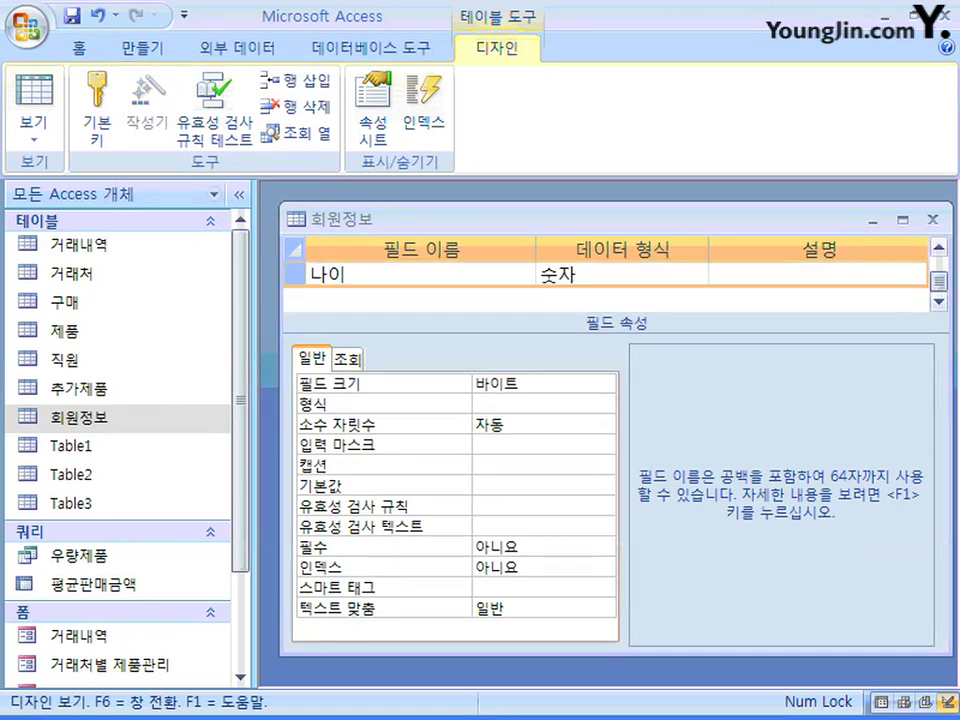
drag(616, 204, 616, 189)
drag(616, 658, 616, 681)
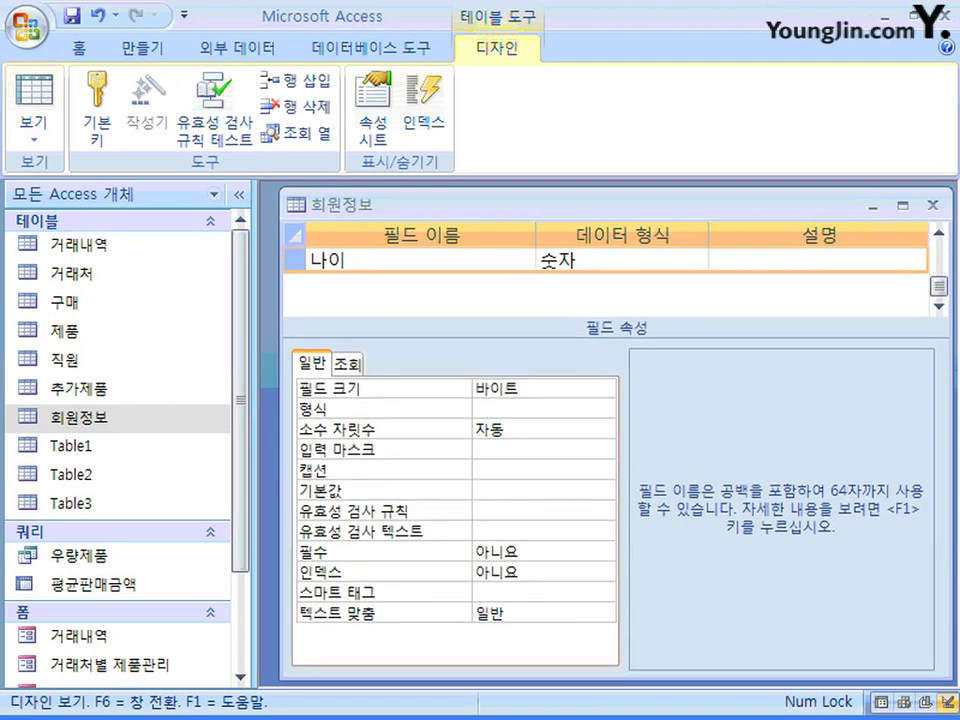
click(938, 233)
click(938, 233)
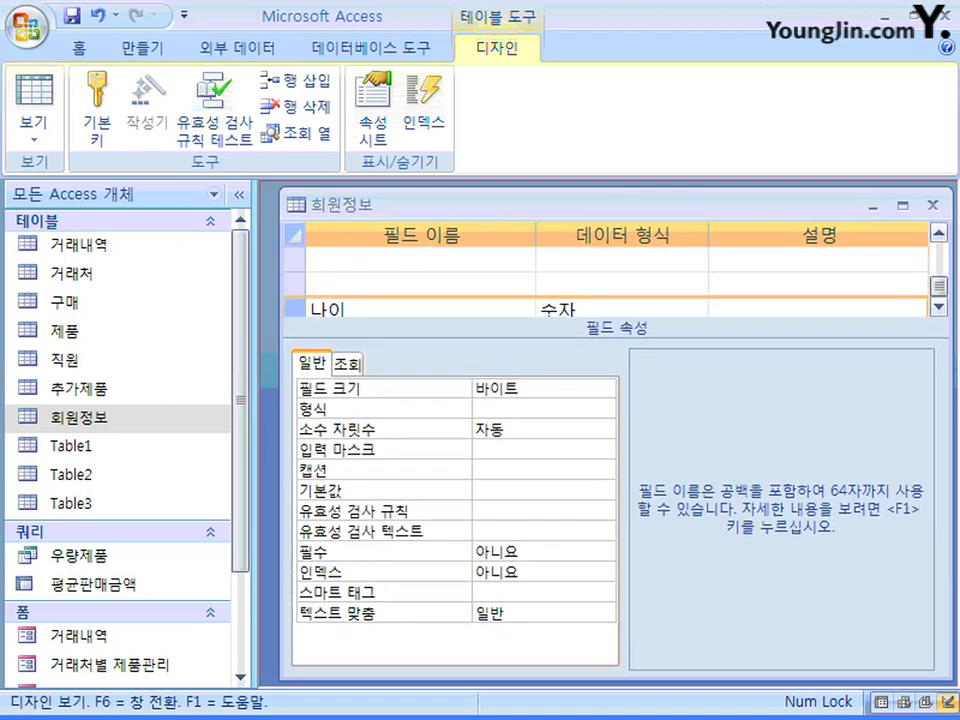
drag(295, 309, 295, 306)
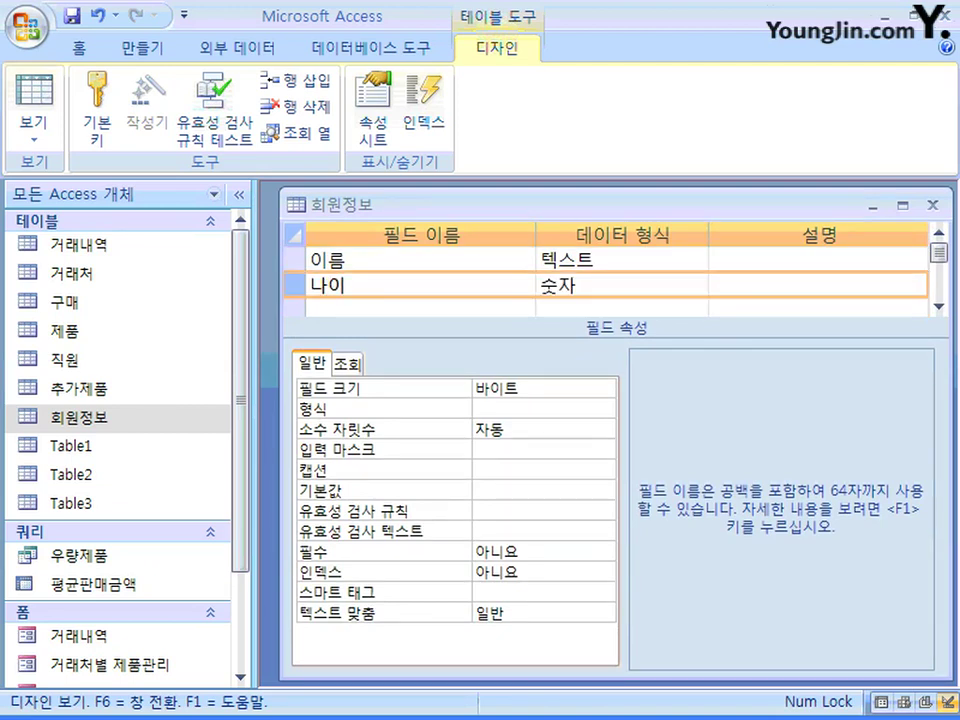
Try to insert a new row above the 나이 field and another above the 이름 field.
right_click(294, 285)
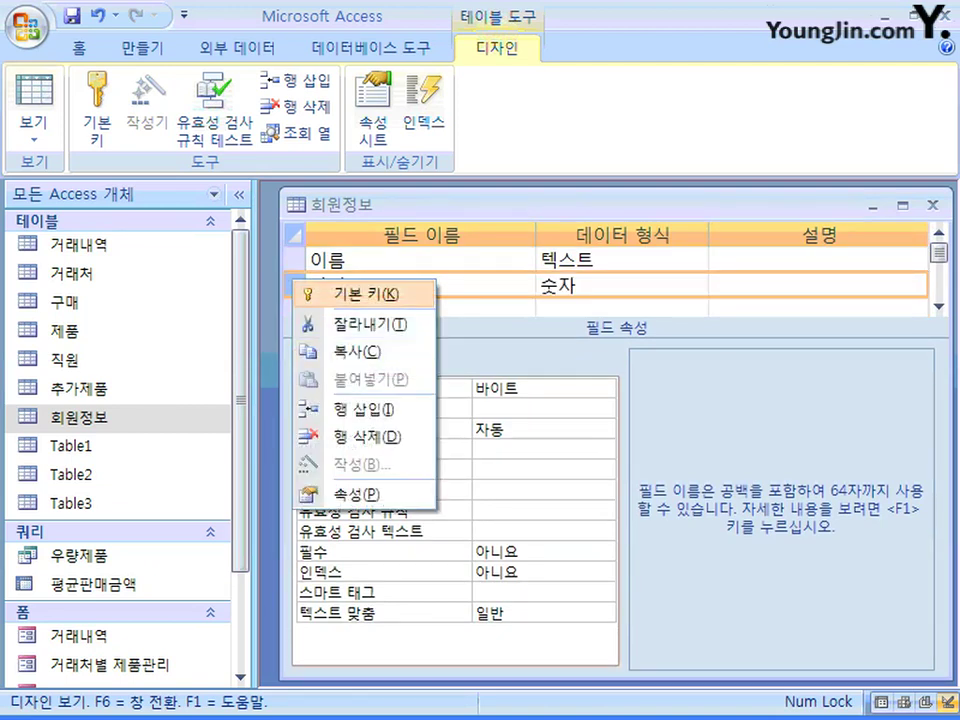
click(365, 409)
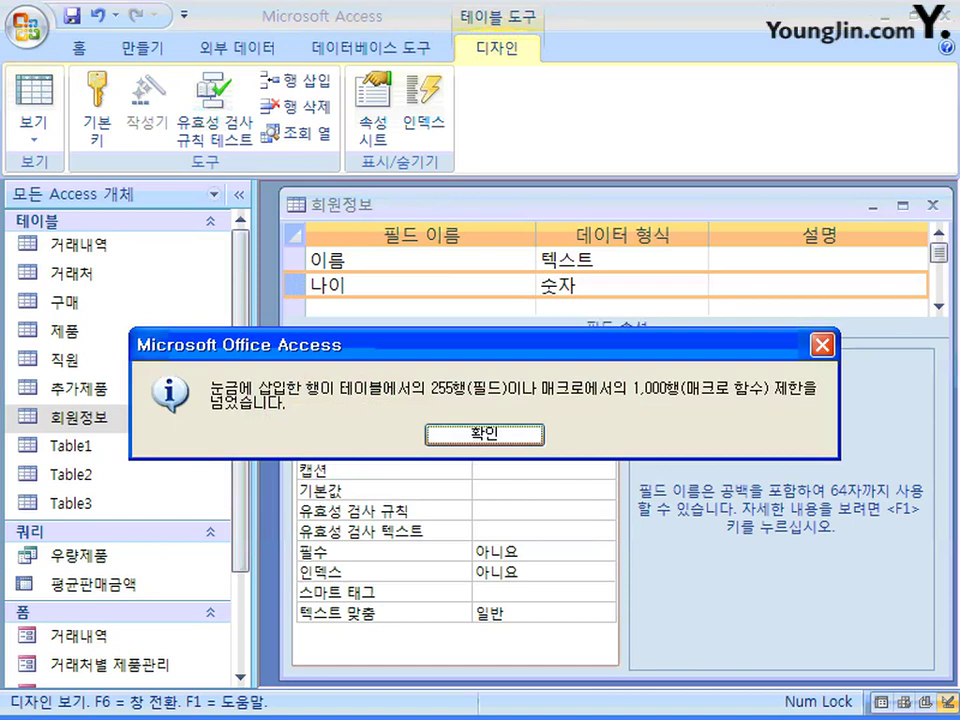
key(Return)
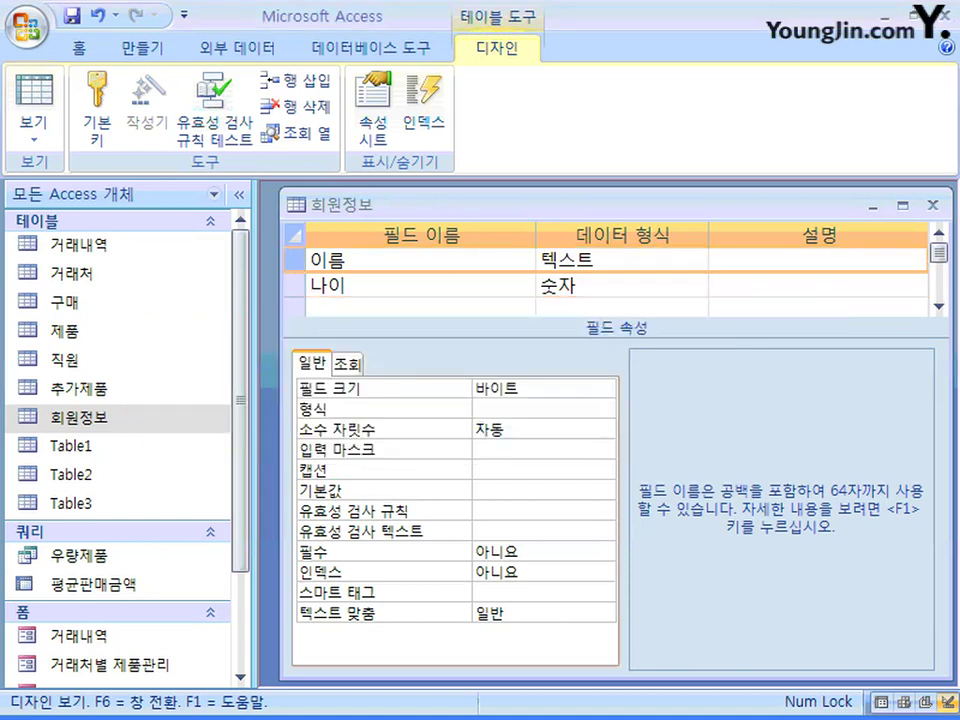
right_click(294, 259)
click(364, 390)
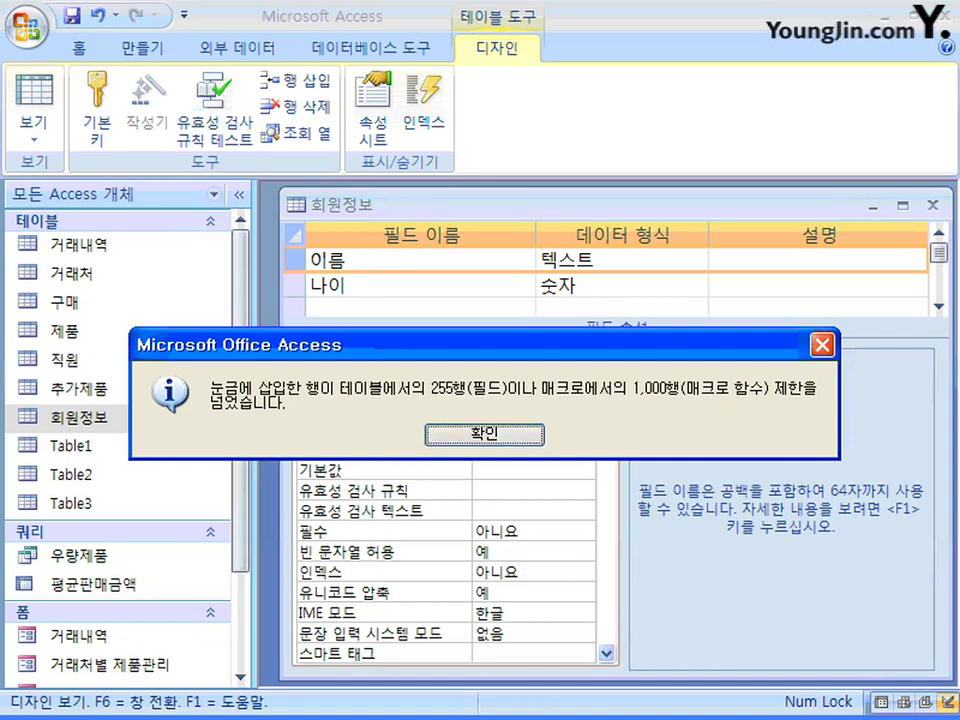
key(Return)
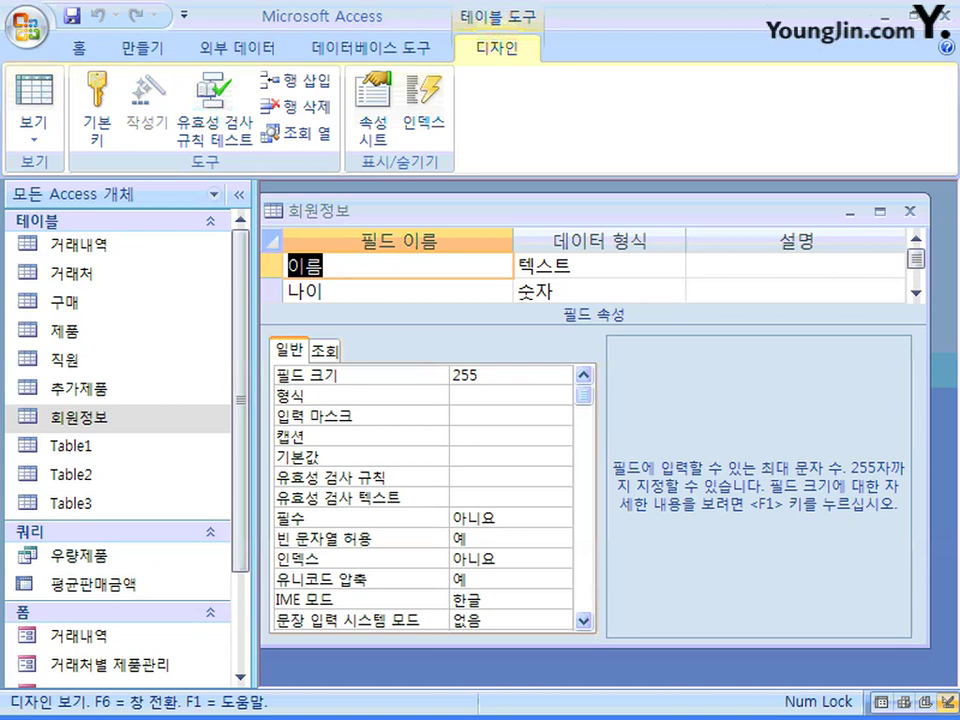
Insert a blank row between the 이름 and 나이 fields.
right_click(274, 291)
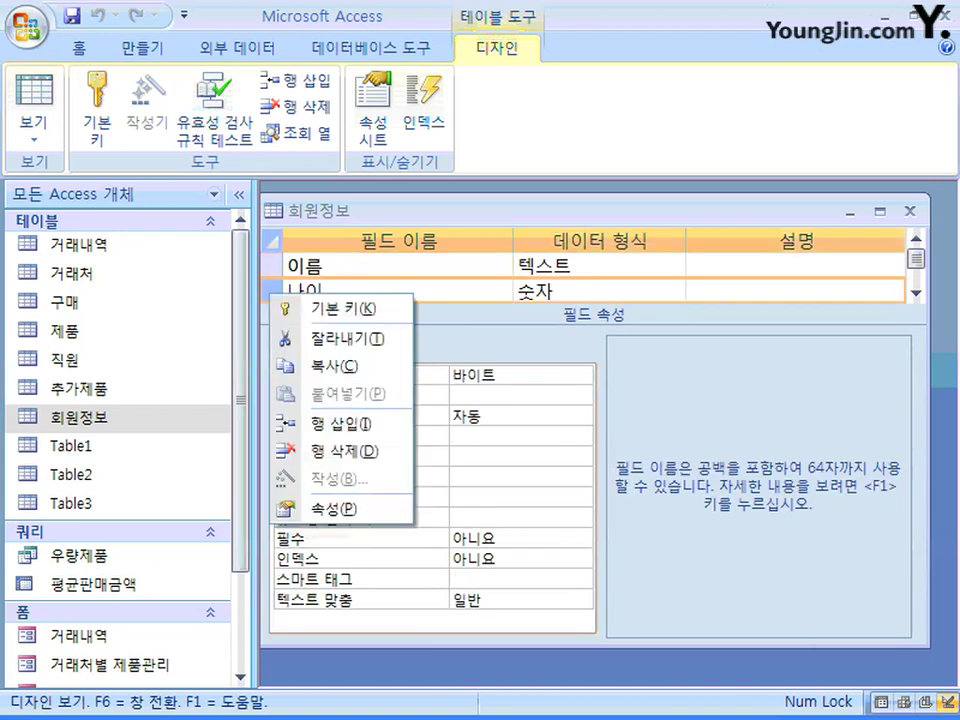
click(340, 451)
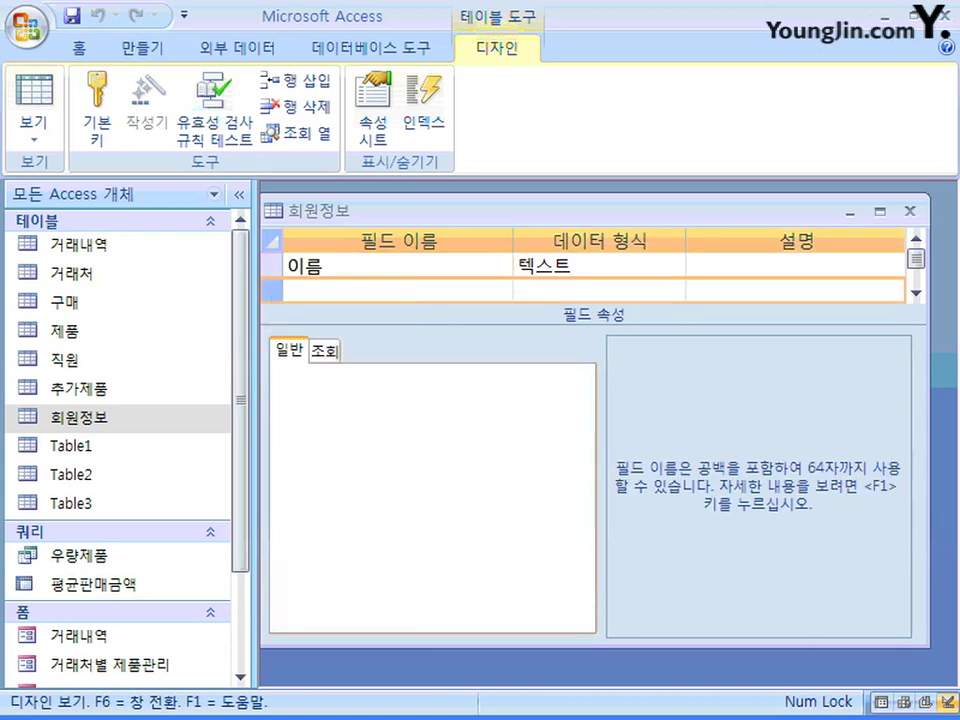
click(916, 293)
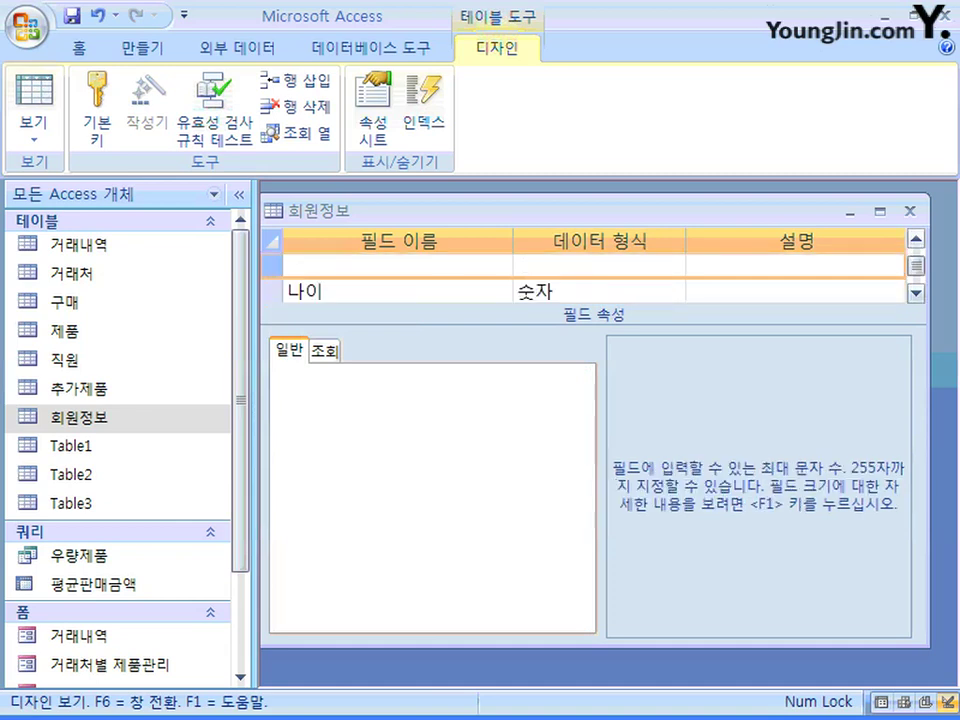
click(916, 239)
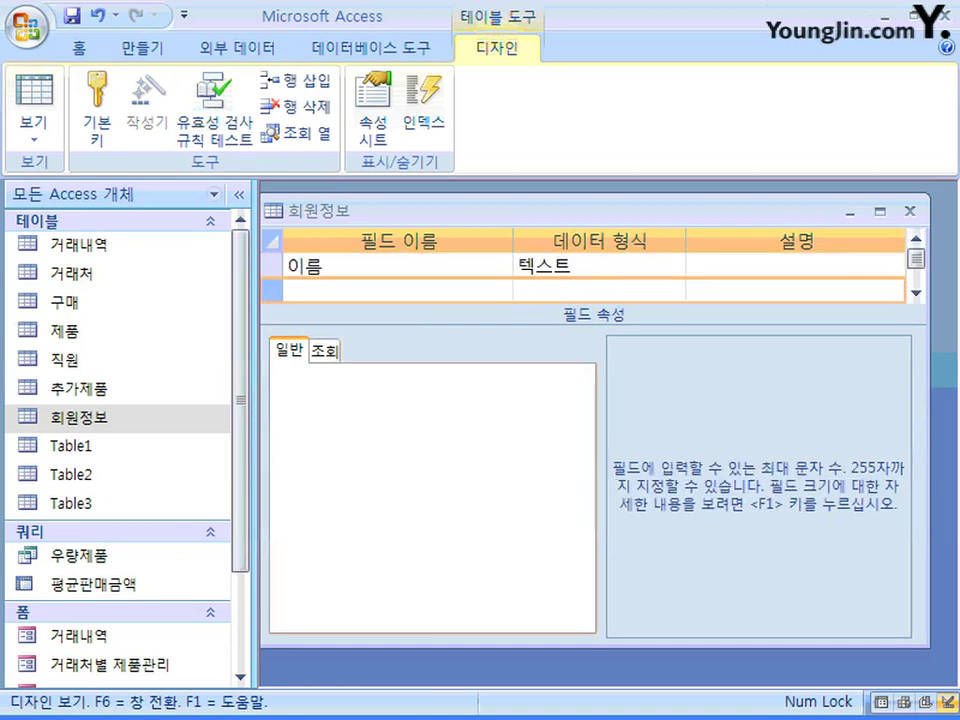
key(ctrl+z)
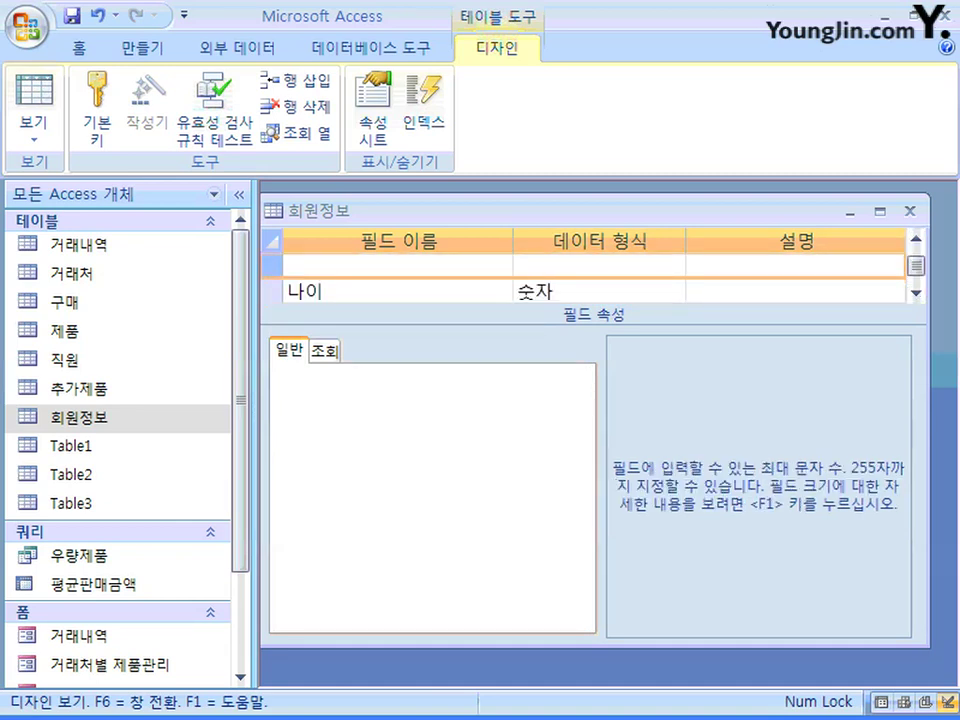
click(916, 239)
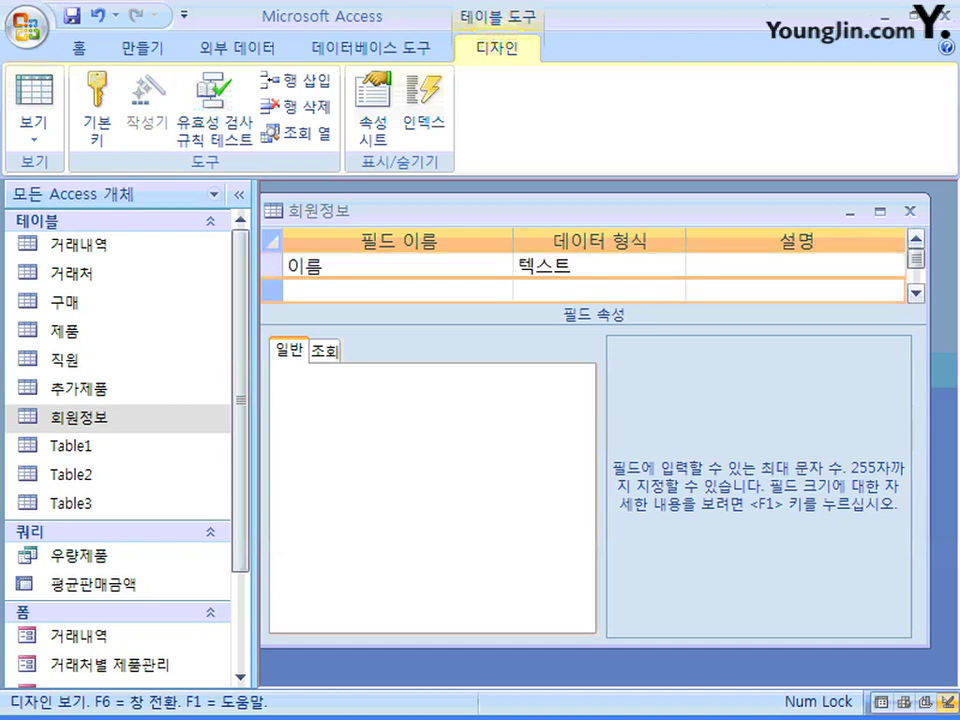
Name the field in the blank row 연봉 and set its data type to 통화.
click(398, 291)
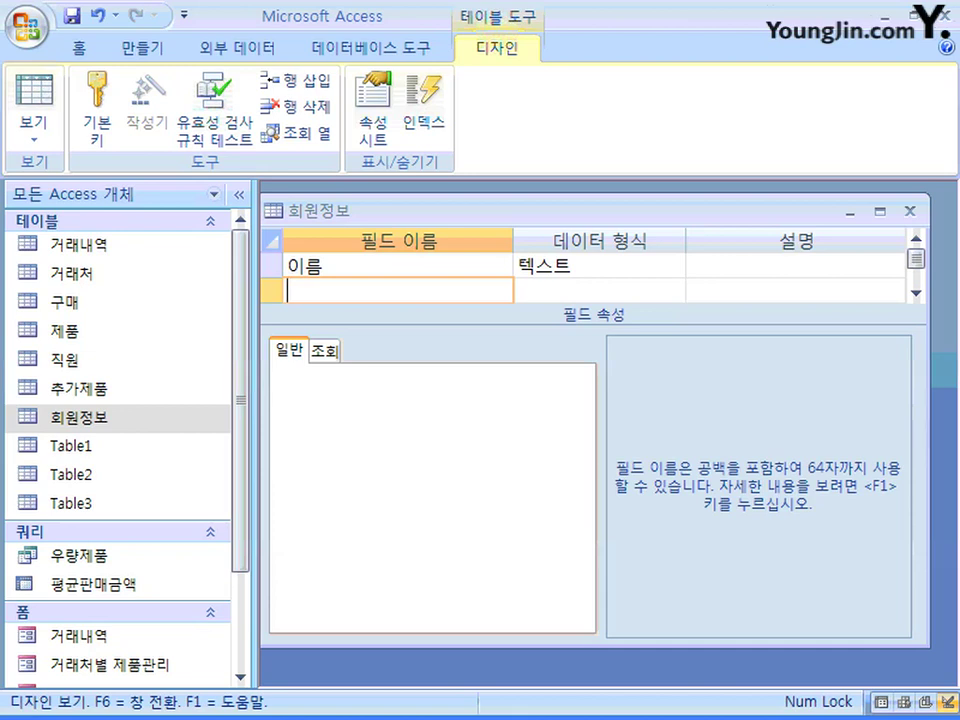
text(연ㅂㅗㅇ)
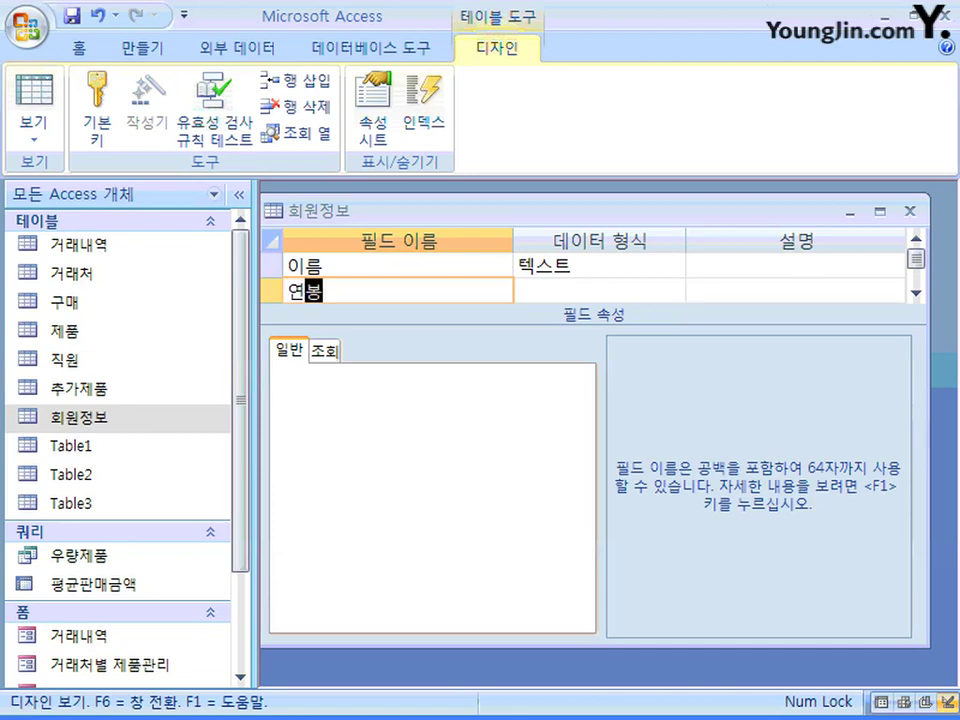
key(Return)
key(alt+Down)
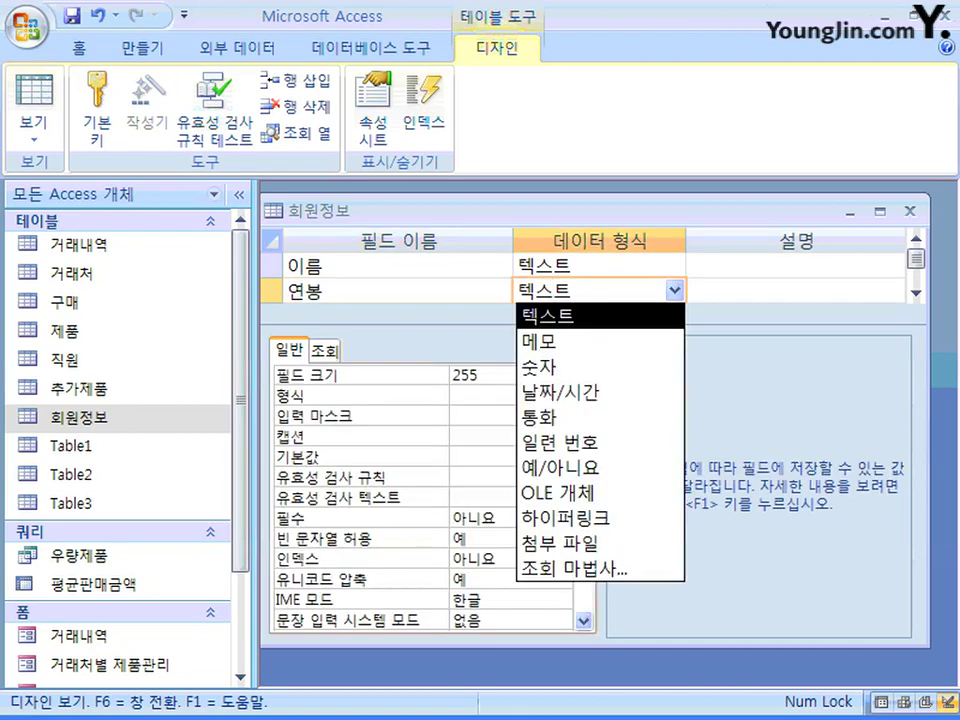
key(Down)
key(Down)
key(Down)
key(Down)
key(Return)
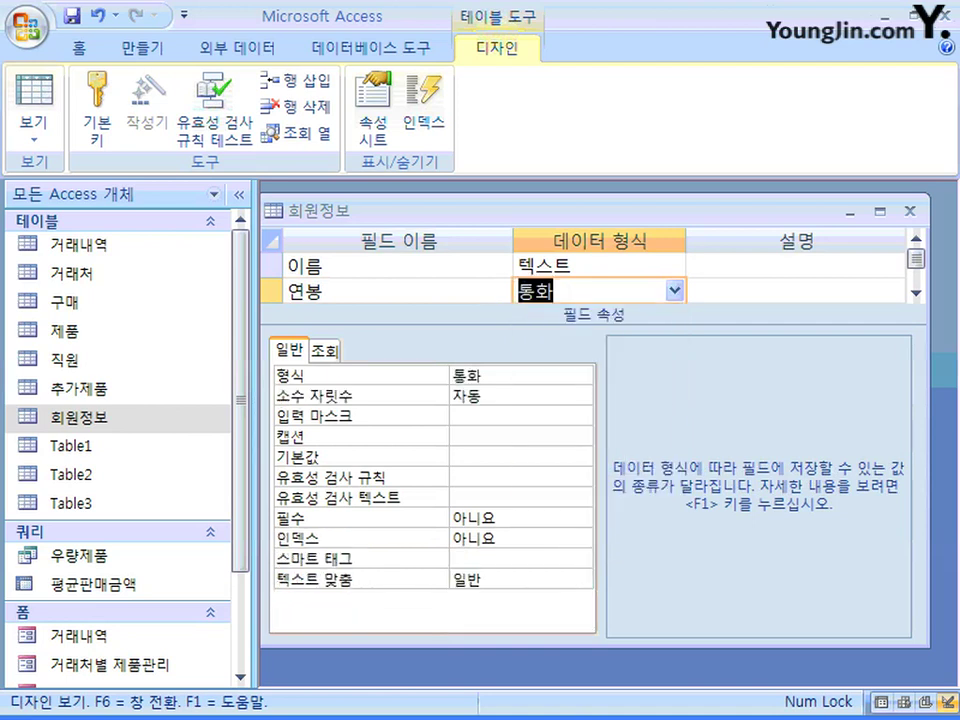
Minimise the ribbon to enlarge the design area and check the 이름, 연봉 and 나이 fields.
right_click(585, 43)
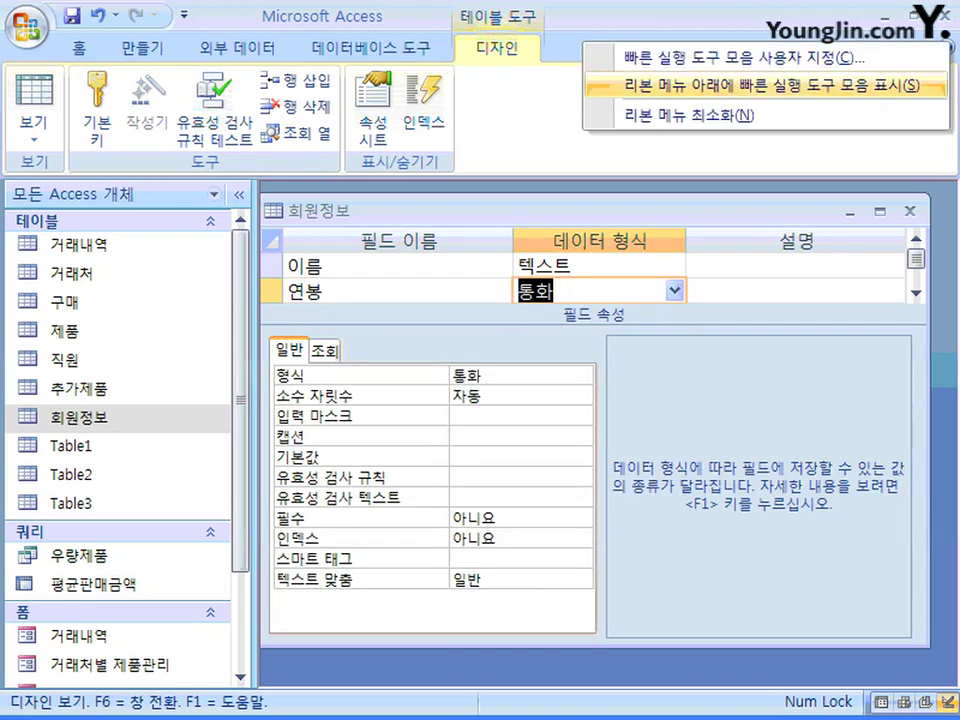
click(689, 115)
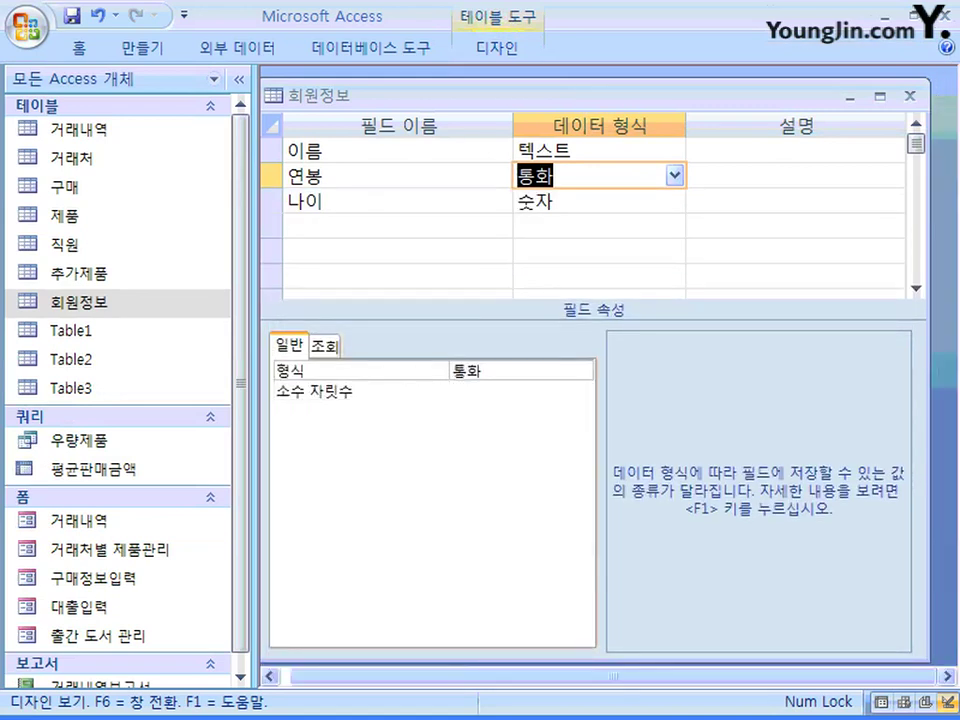
click(580, 201)
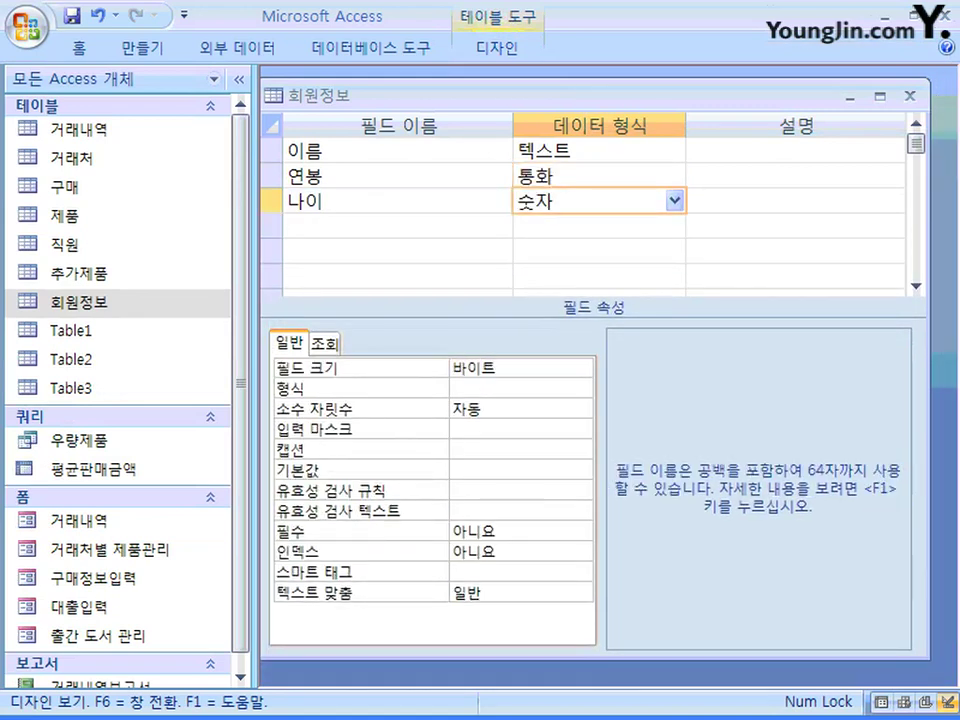
click(365, 151)
click(365, 201)
click(365, 176)
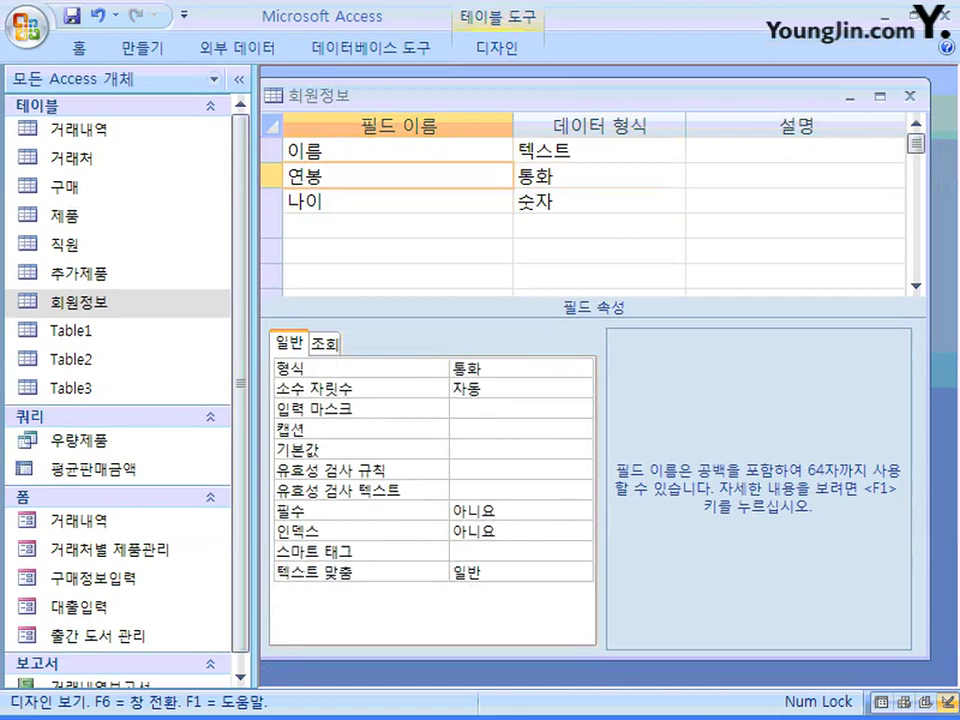
click(272, 176)
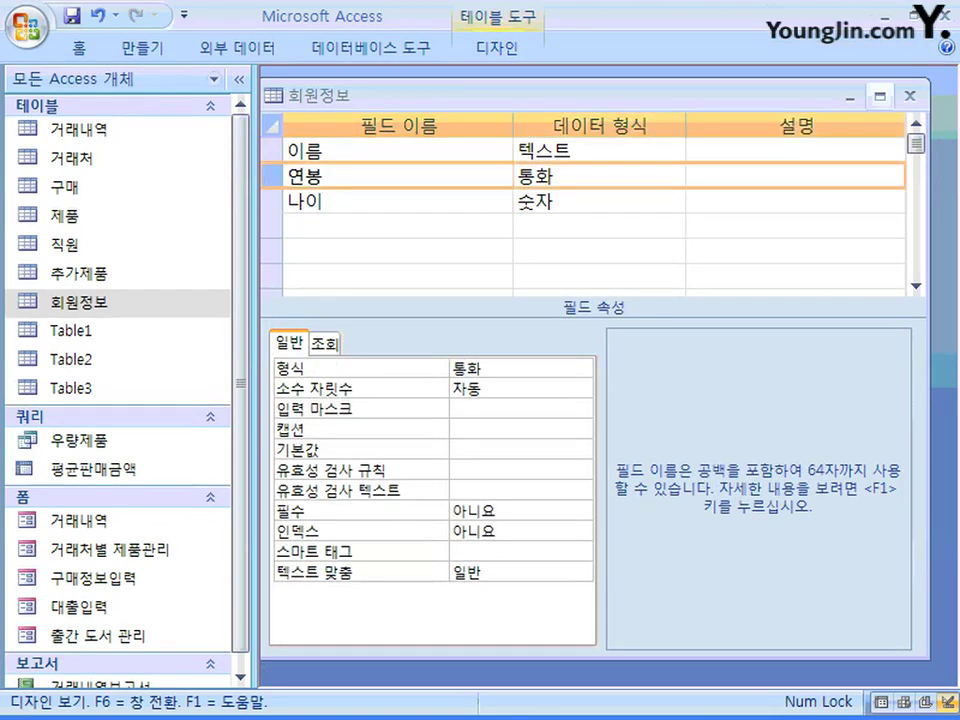
Close the 회원정보 table with its design changes saved, and reopen it as a datasheet with its window moved slightly up.
click(909, 96)
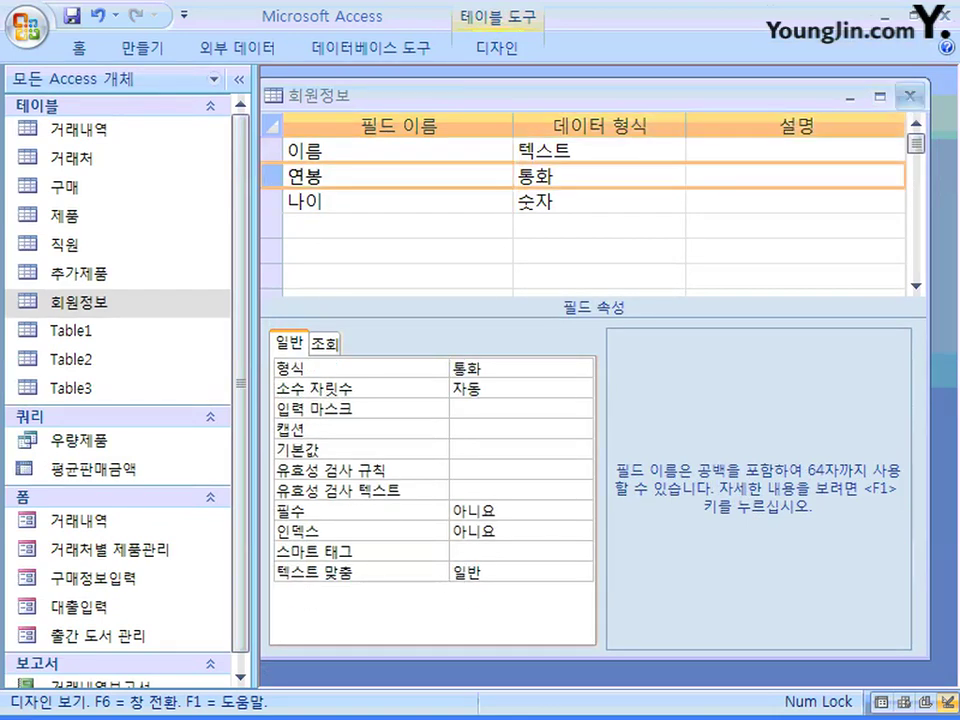
click(338, 427)
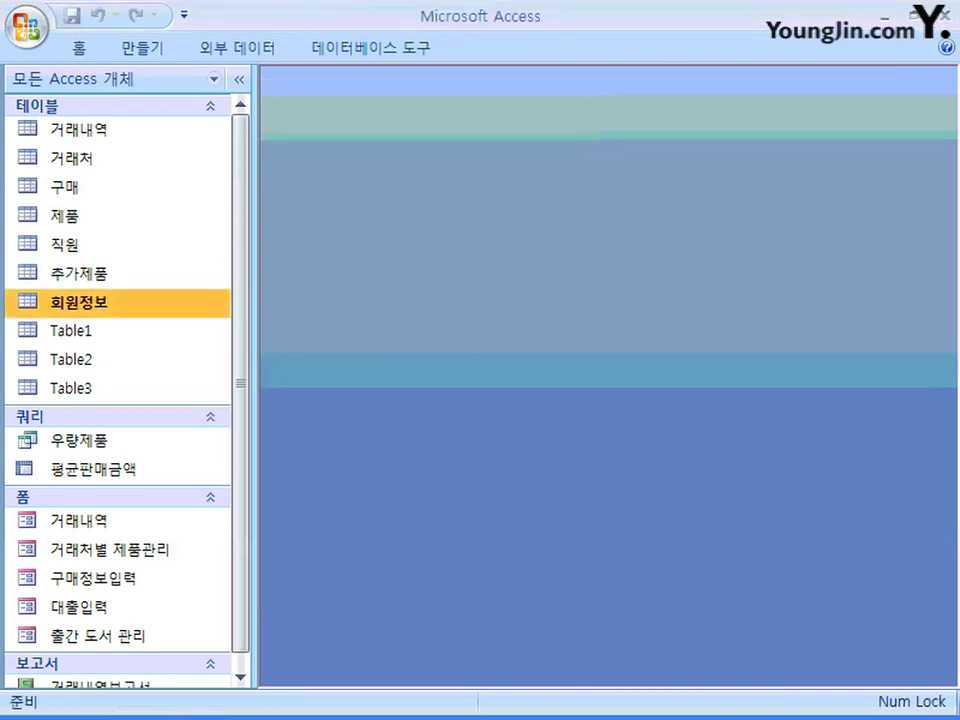
double_click(79, 302)
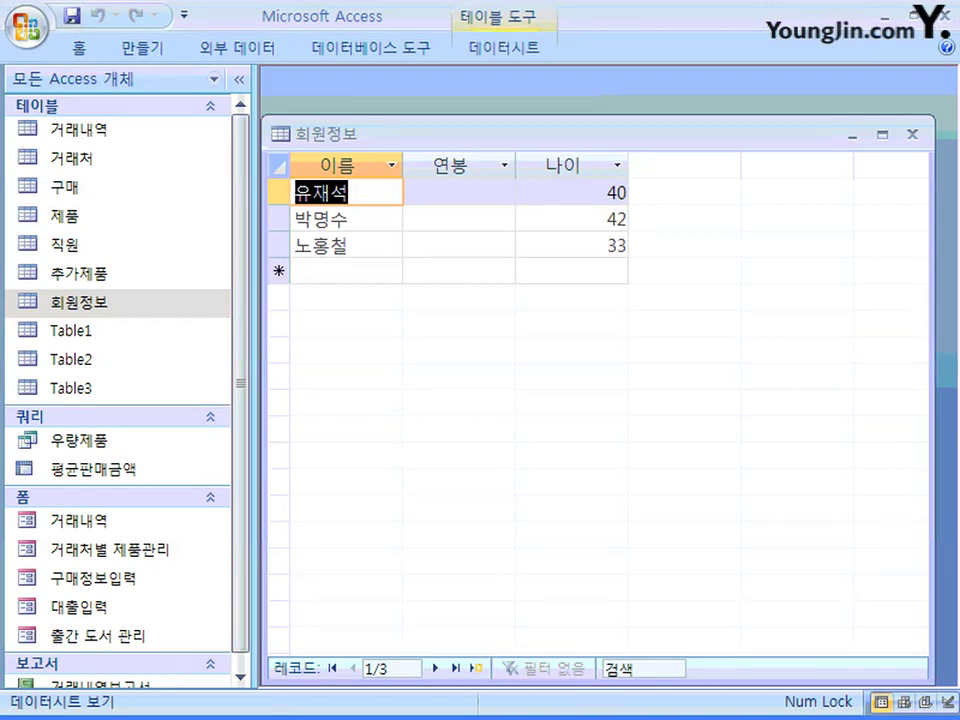
drag(560, 134, 564, 111)
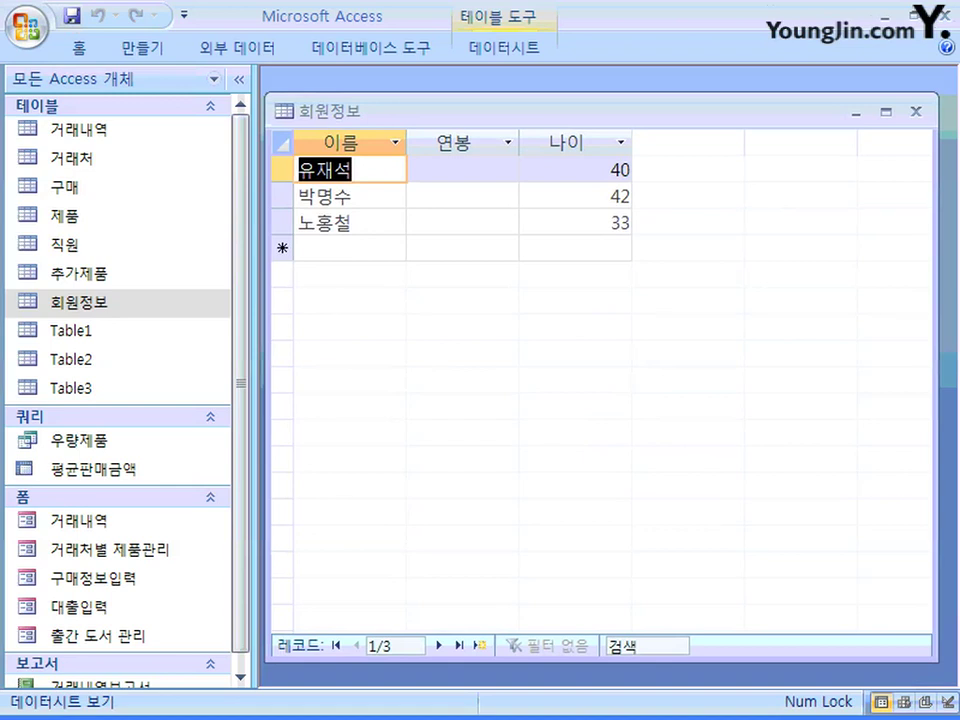